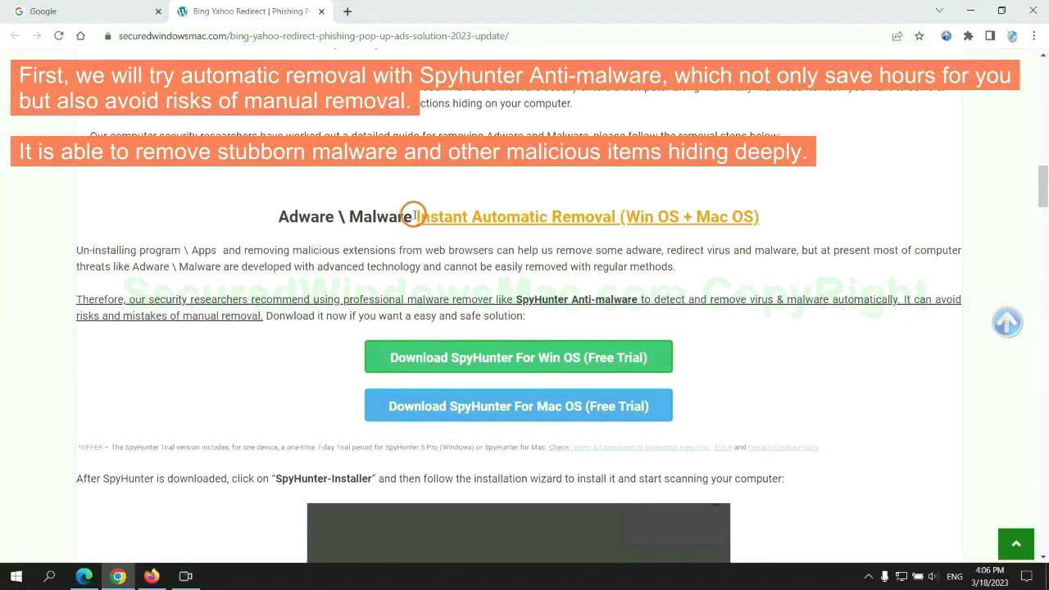
Step: Download the SpyHunter for Windows installer from the guide, keep it, and launch it
left_click_drag(414, 215, 612, 215)
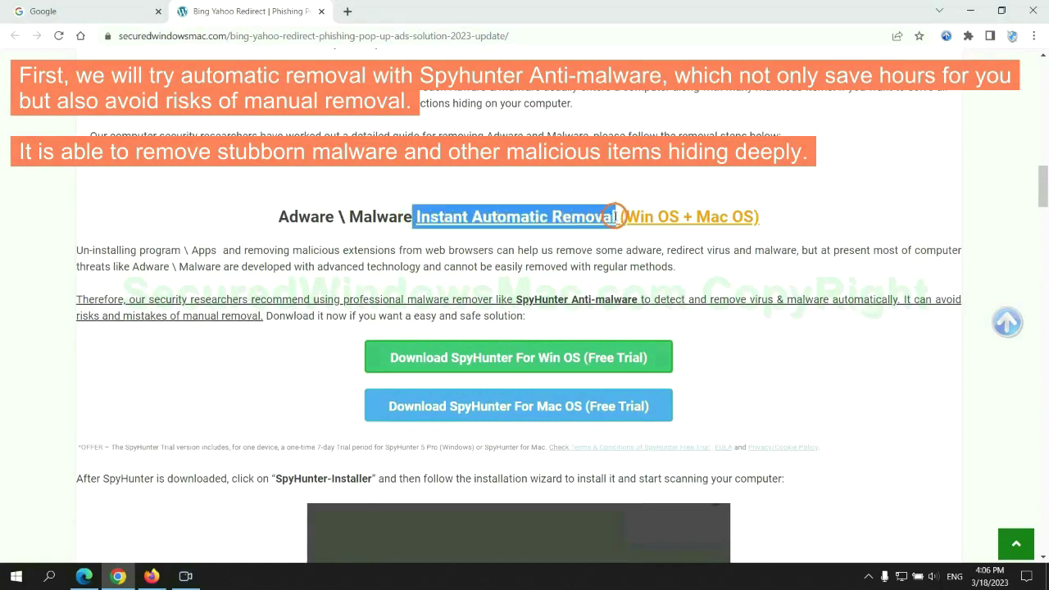
left_click(523, 183)
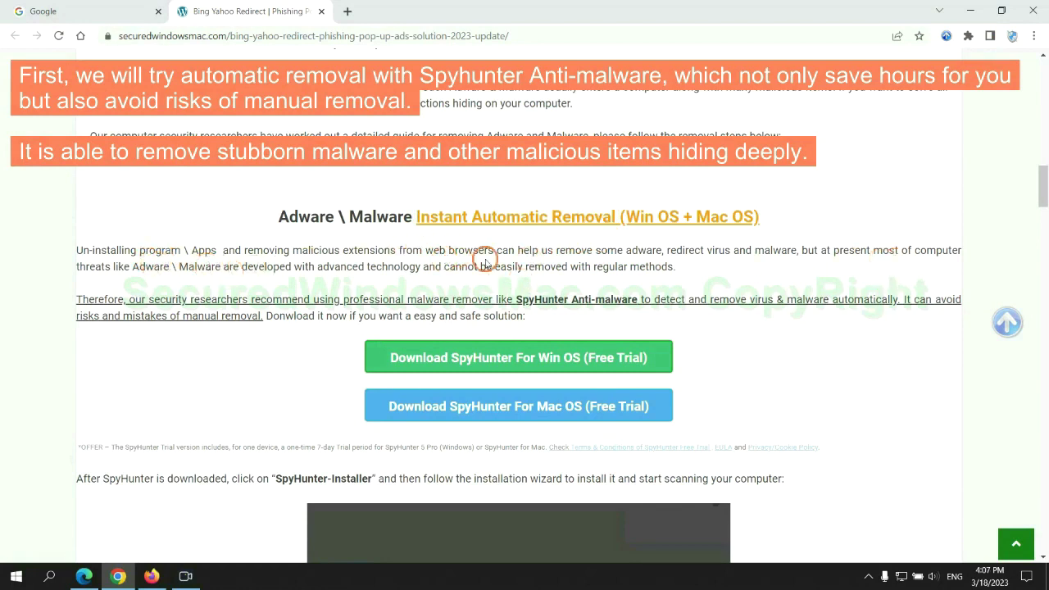
scroll(375, 261, "down", 1)
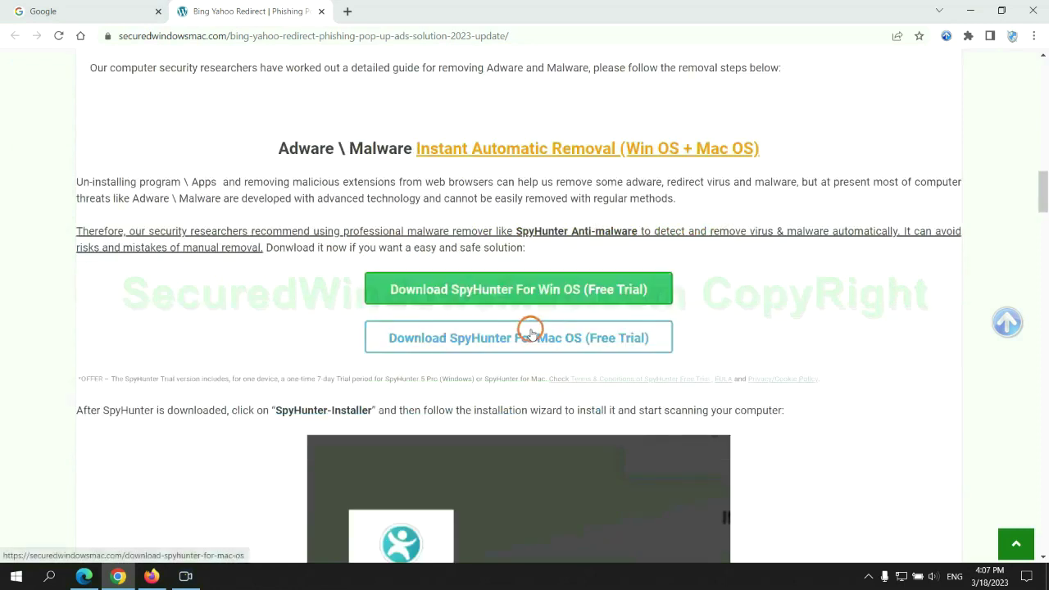
scroll(530, 331, "down", 1)
scroll(518, 307, "down", 1)
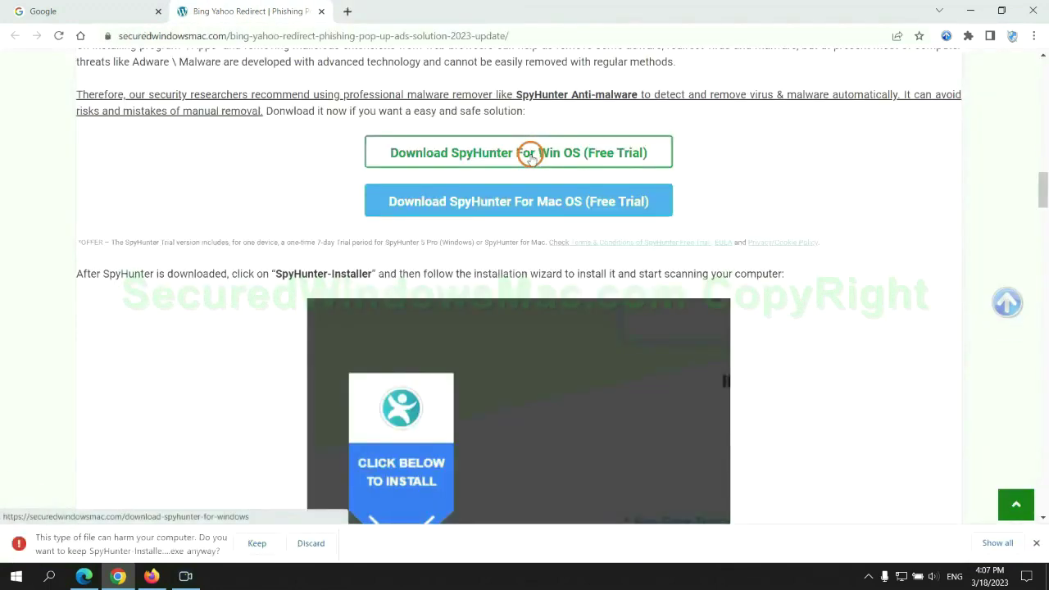
left_click(253, 545)
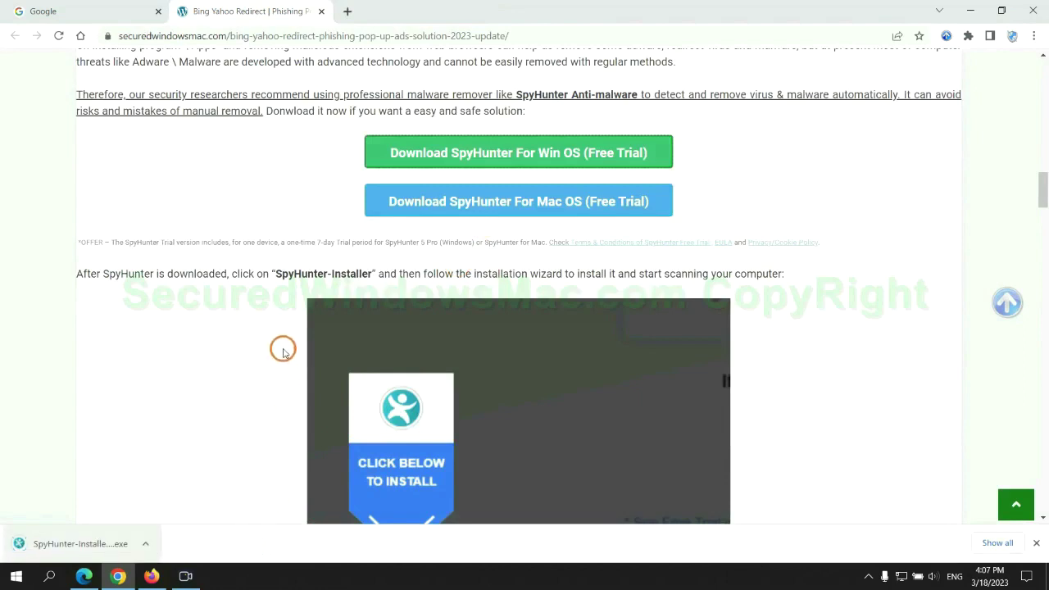
left_click(100, 544)
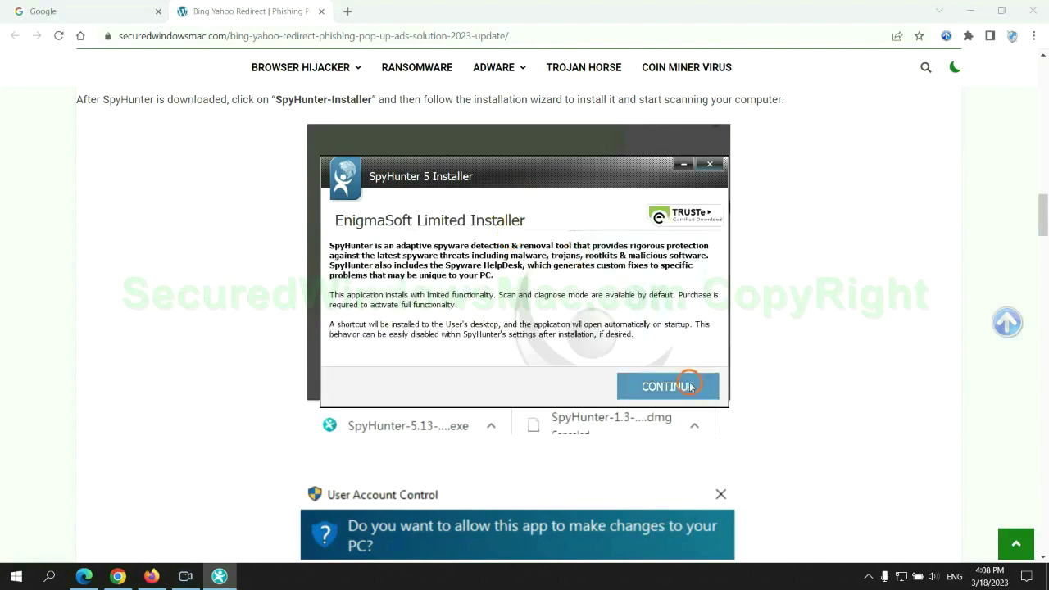
Step: Install SpyHunter 5 with the EULA accepted, scan the PC, and choose the FREE Trial (7-Days)
left_click(691, 386)
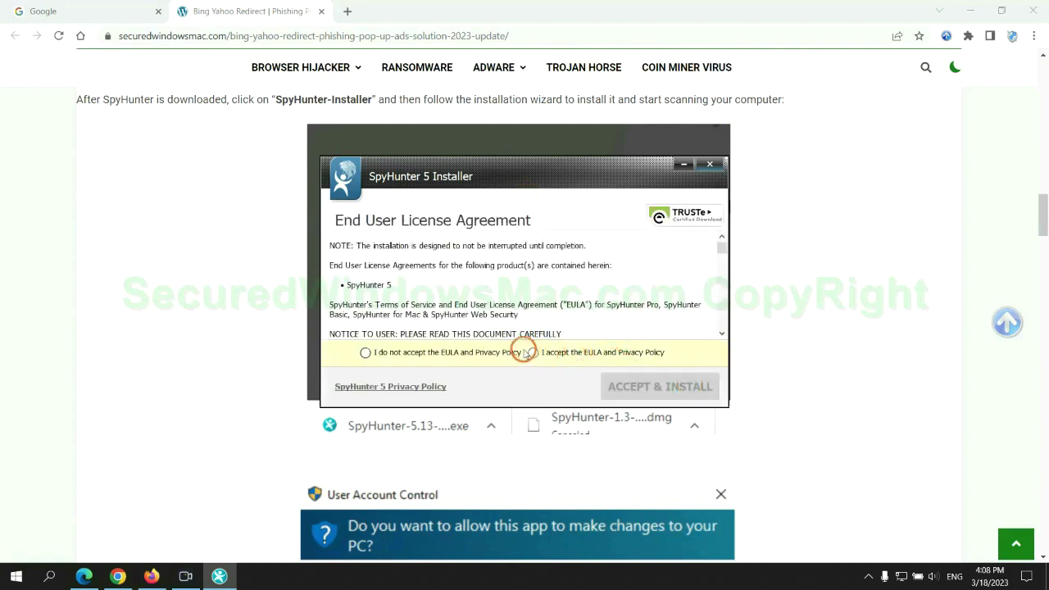
left_click(532, 352)
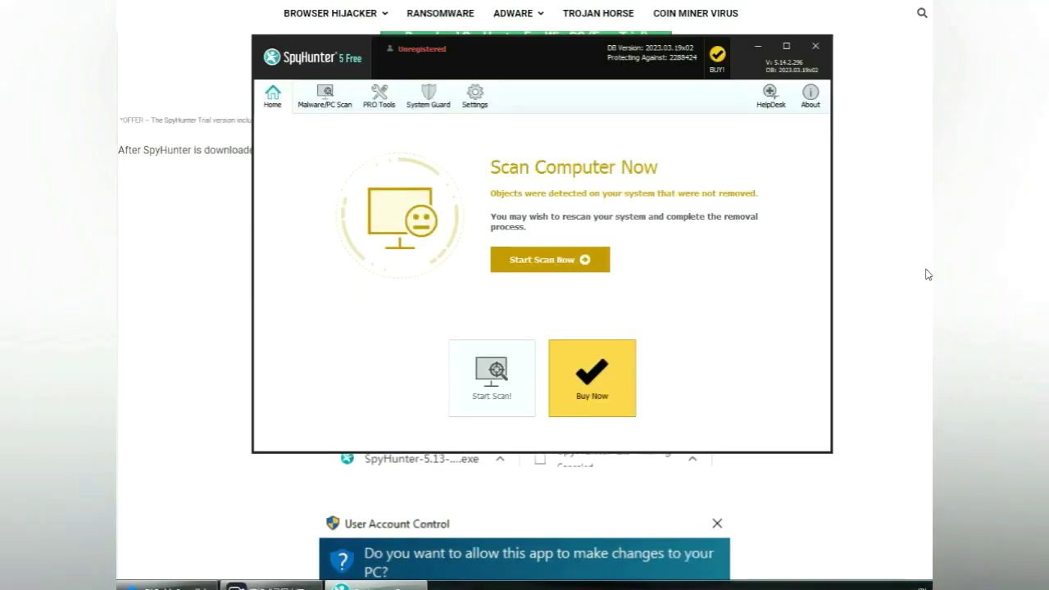
left_click(585, 261)
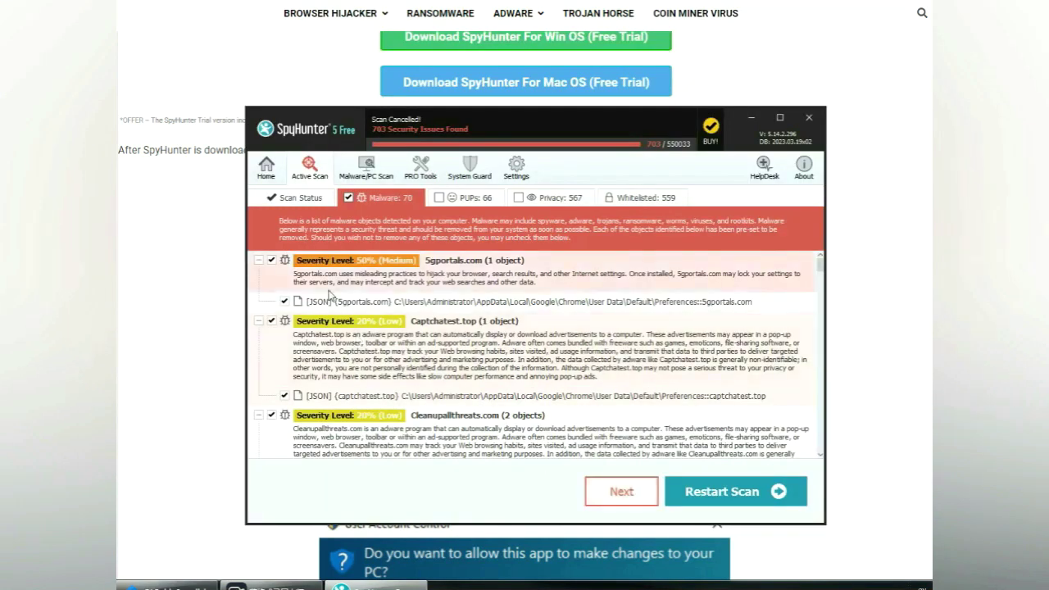
left_click(641, 495)
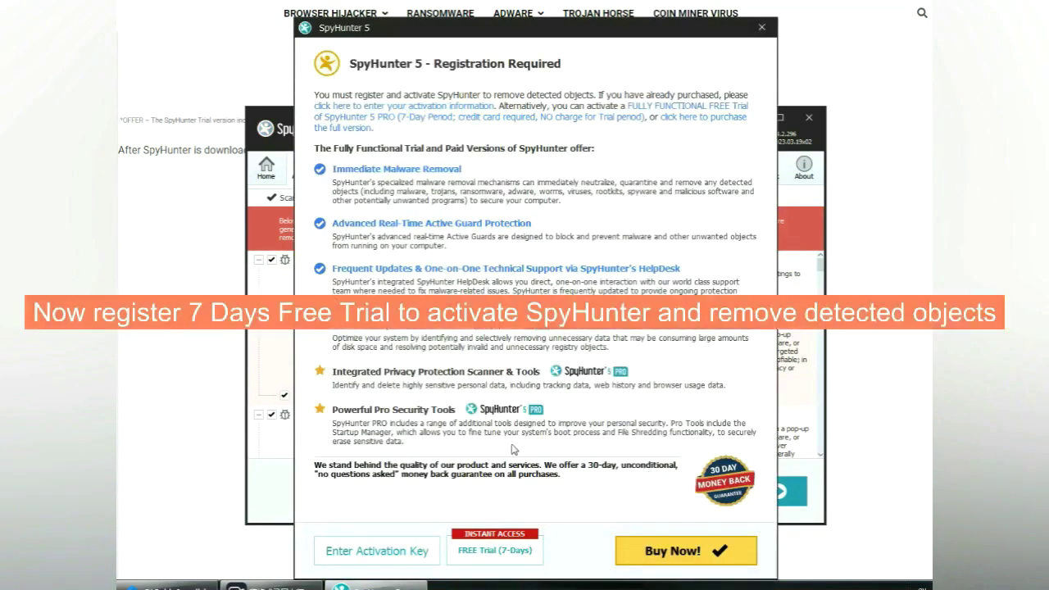
left_click(496, 553)
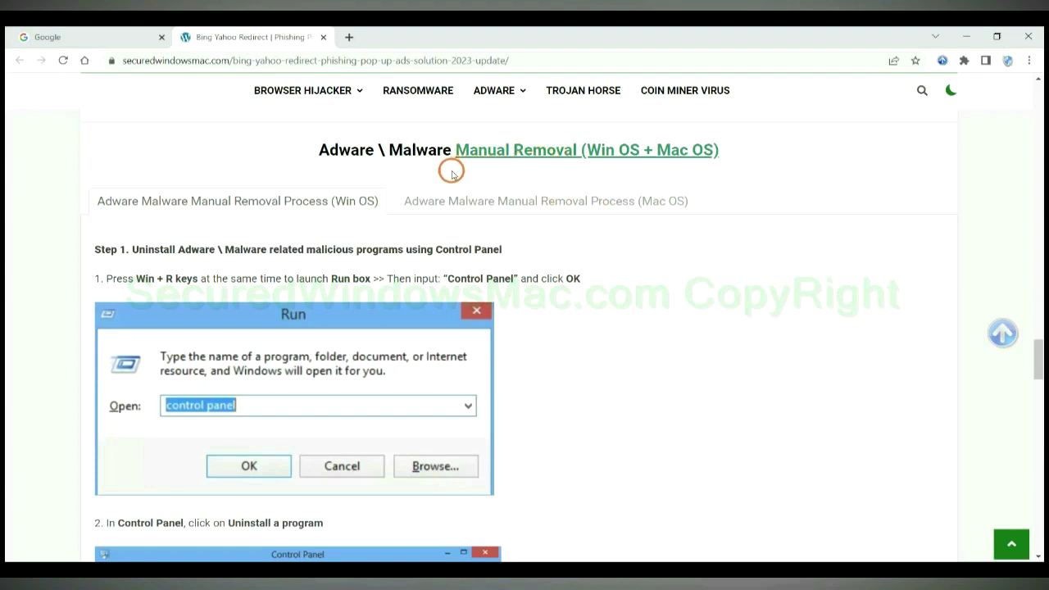
left_click_drag(590, 152, 628, 152)
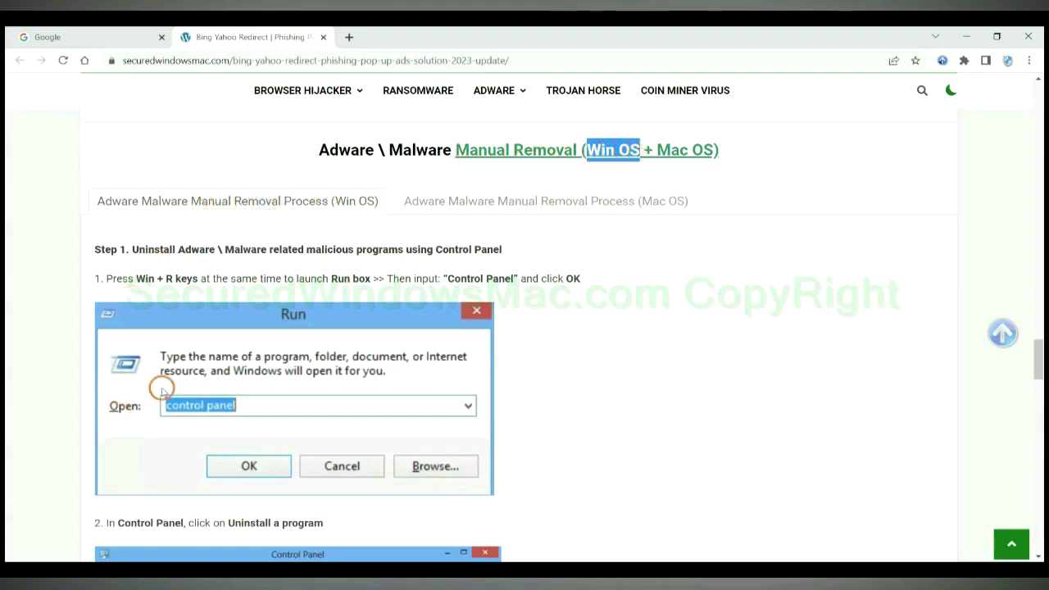
left_click_drag(655, 146, 714, 149)
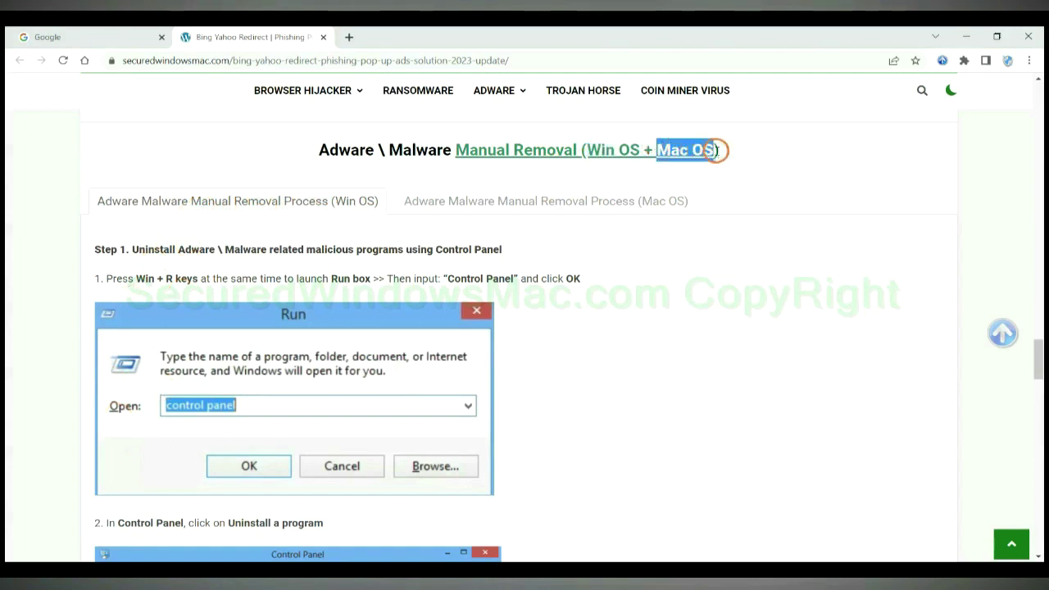
left_click(538, 197)
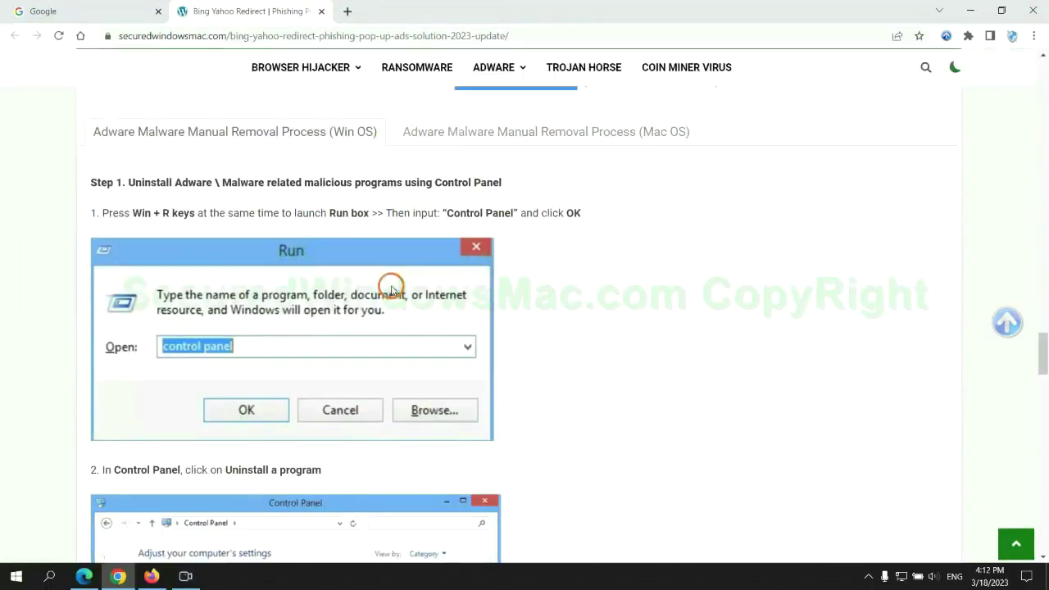
scroll(391, 286, "up", 2)
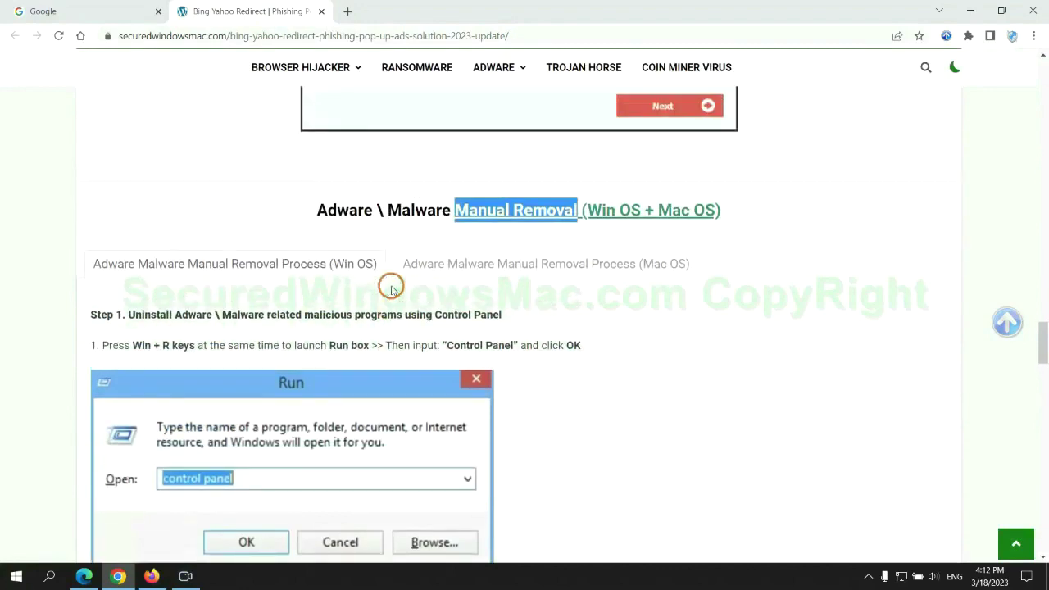
scroll(328, 271, "down", 2)
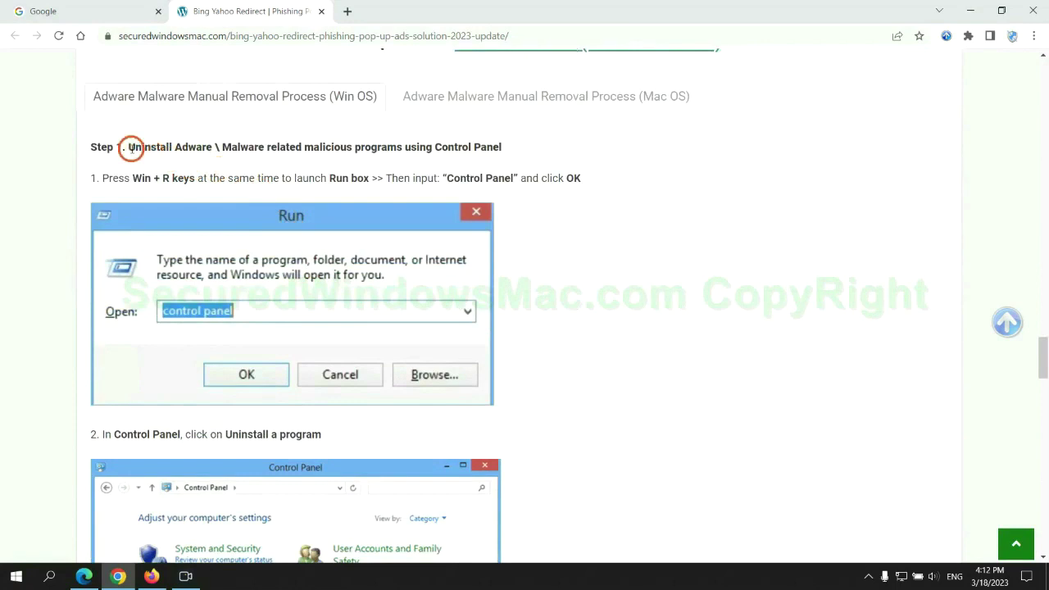
left_click_drag(128, 149, 402, 152)
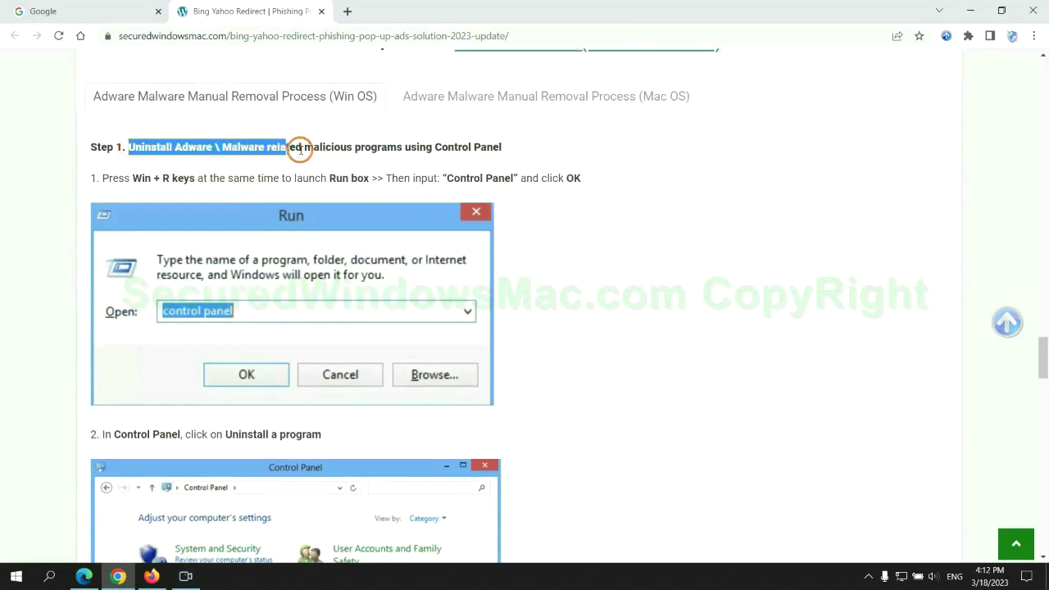
left_click(677, 213)
scroll(655, 215, "down", 2)
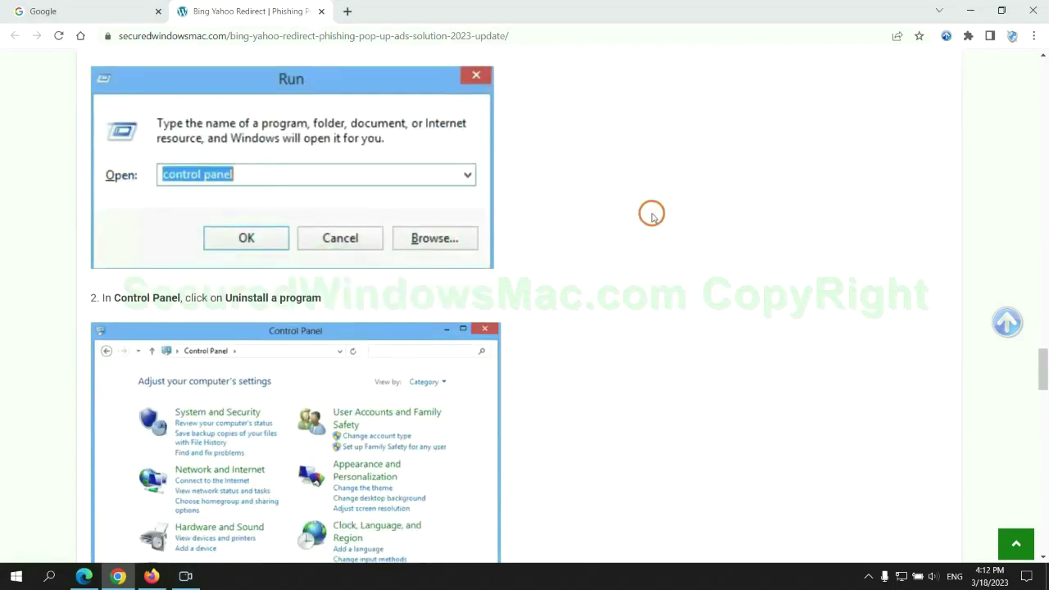
Step: Open Control Panel from the Windows Run box
key("super+r")
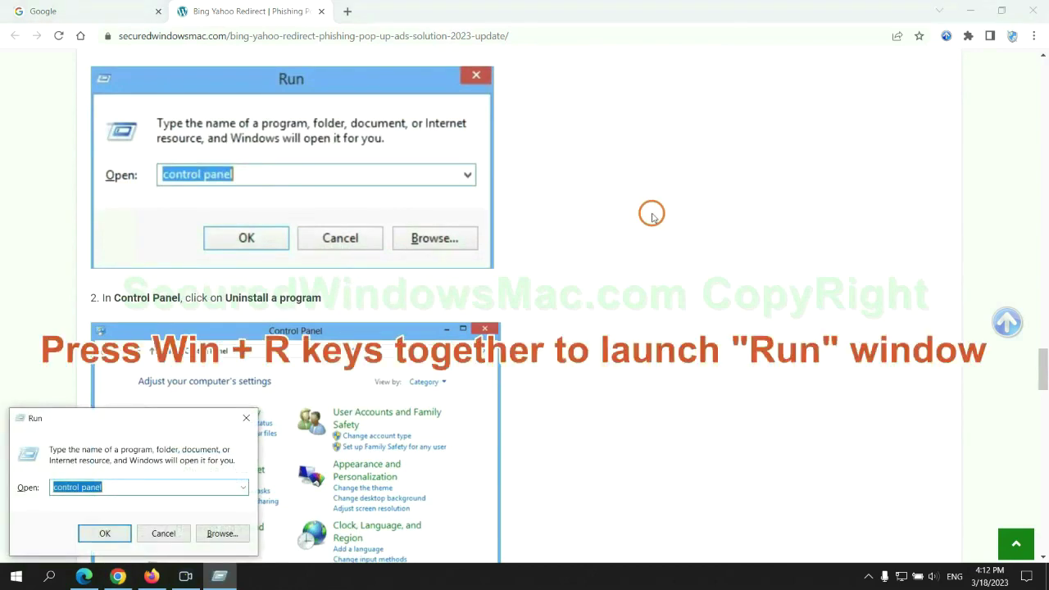
type("co")
type("ol")
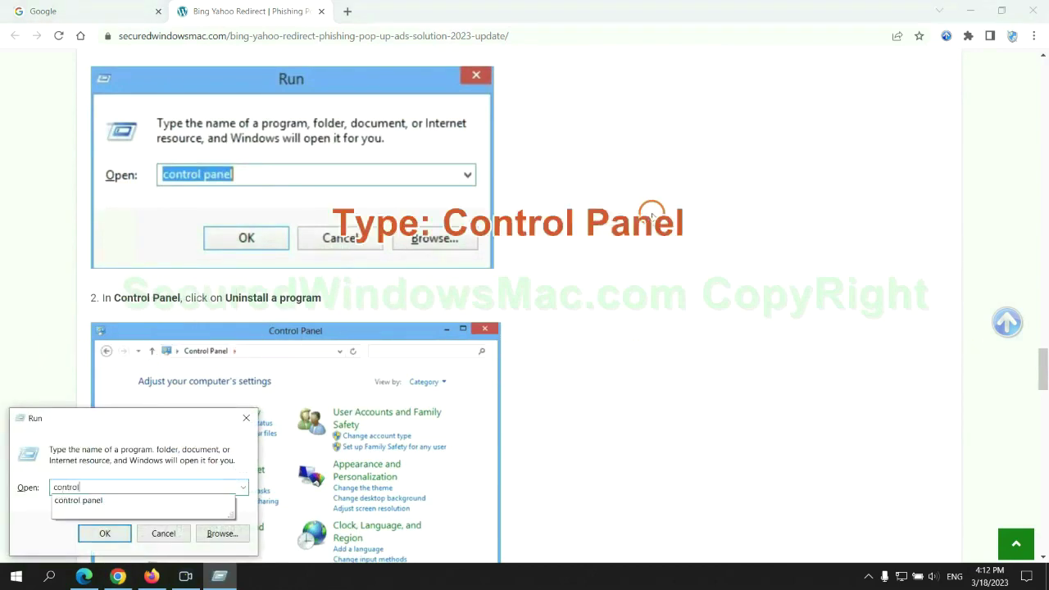
type("el")
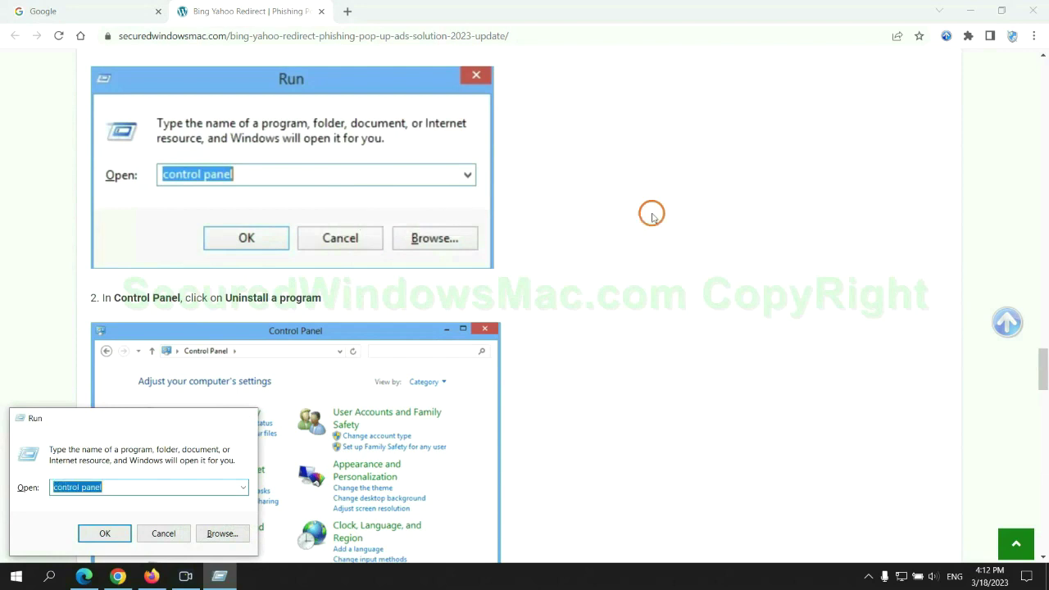
key("Return")
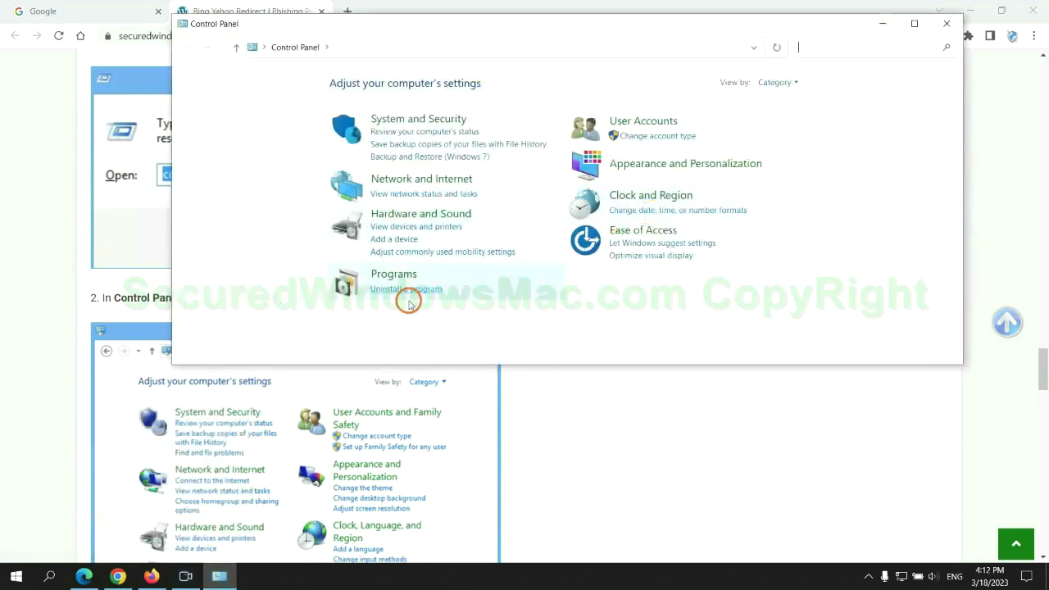
Step: Show Lantern's Uninstall/Change option in Programs and Features, then close that window
left_click(414, 289)
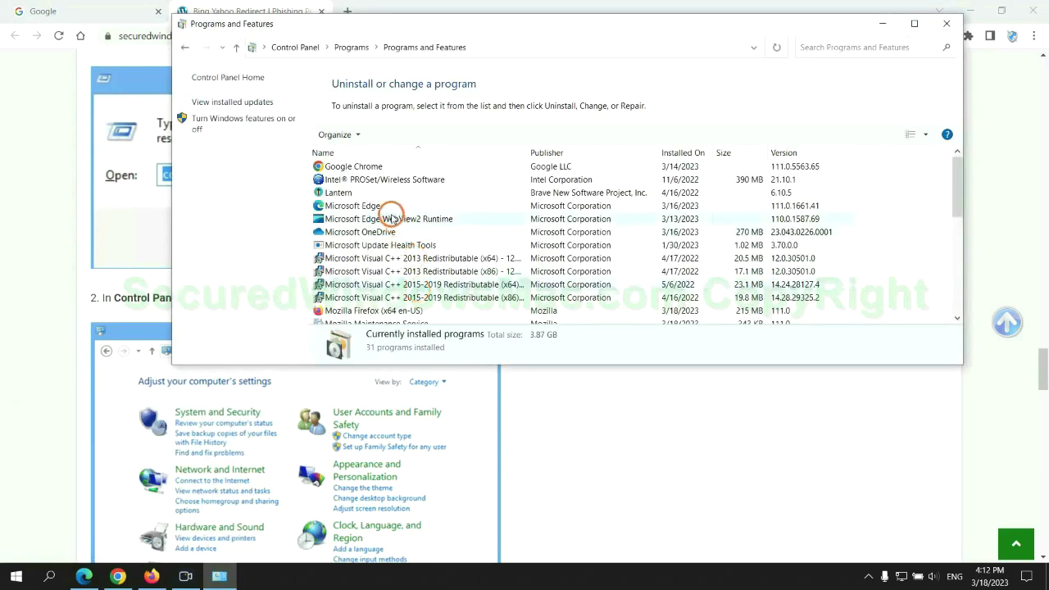
left_click(344, 193)
right_click(367, 198)
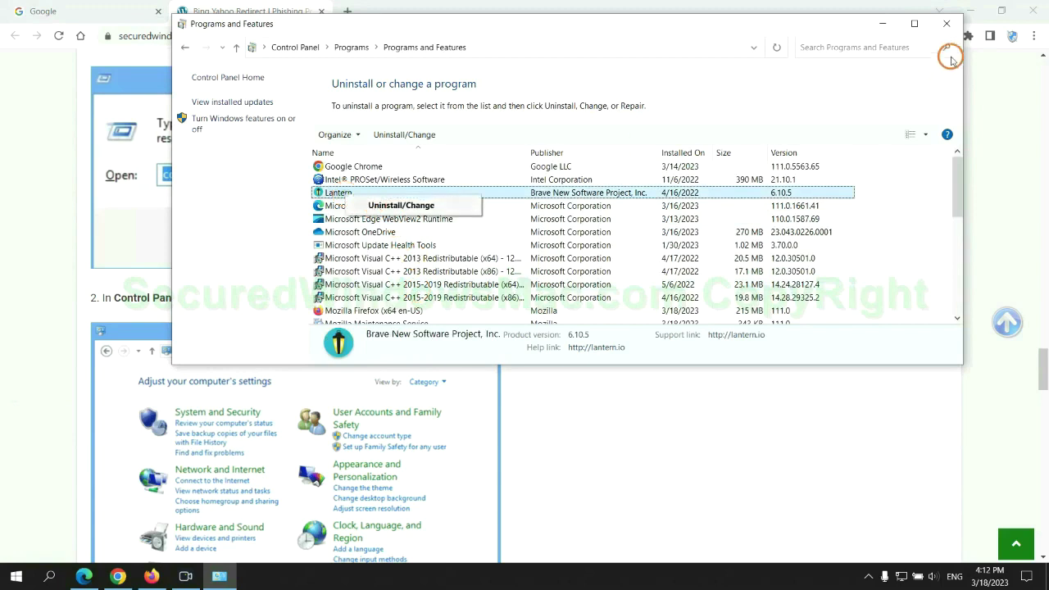
left_click(947, 25)
Step: Scroll the guide to Step 2 and highlight the words 'malicious extension'
scroll(308, 350, "down", 5)
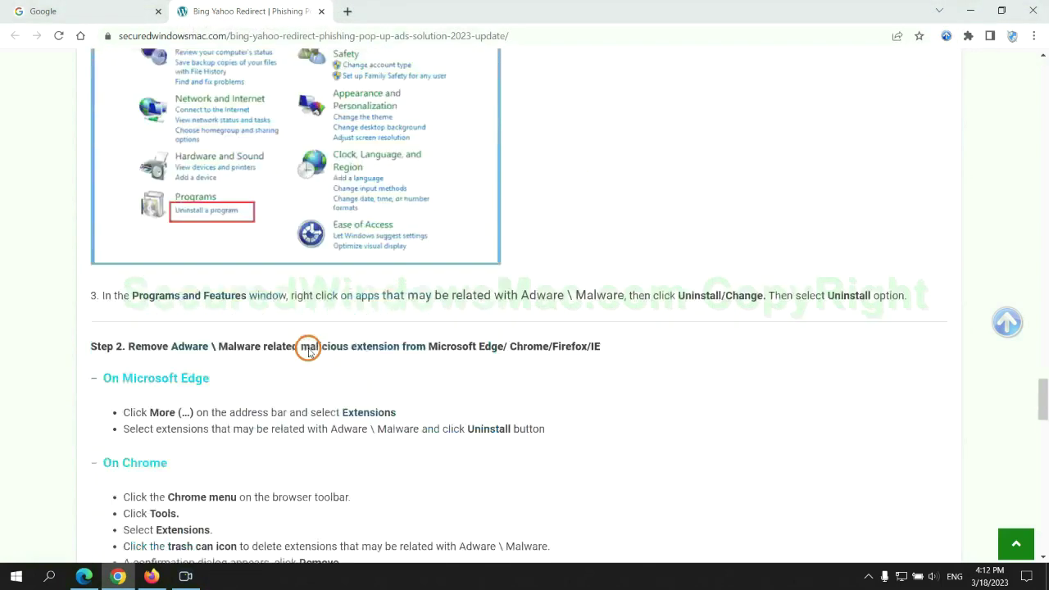
scroll(287, 323, "down", 1)
left_click_drag(297, 240, 410, 239)
left_click(421, 264)
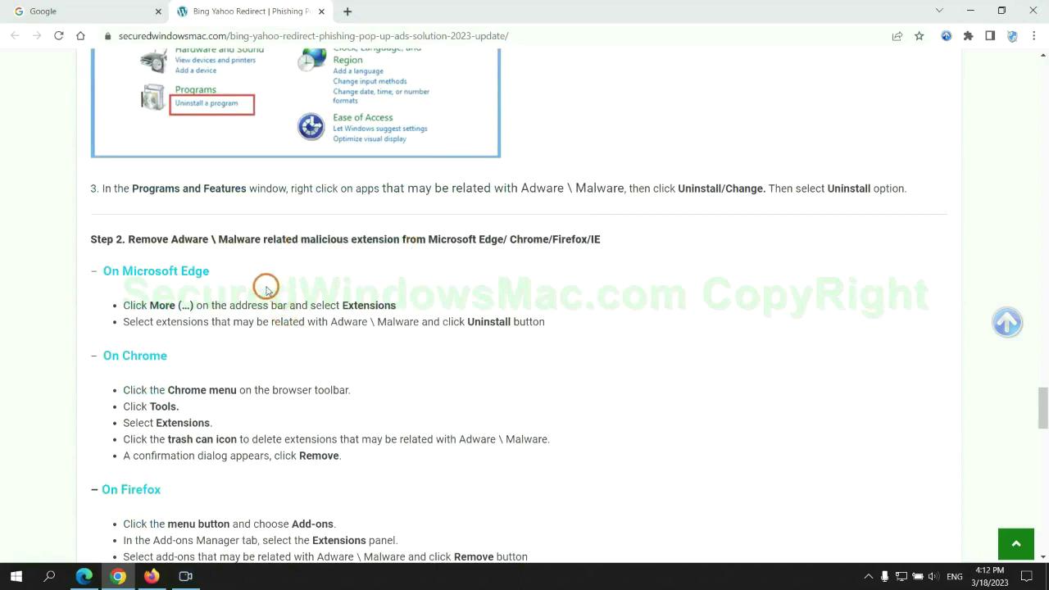
Step: Remove McAfee WebAdvisor from Edge's extensions and close the extensions tab
left_click(90, 571)
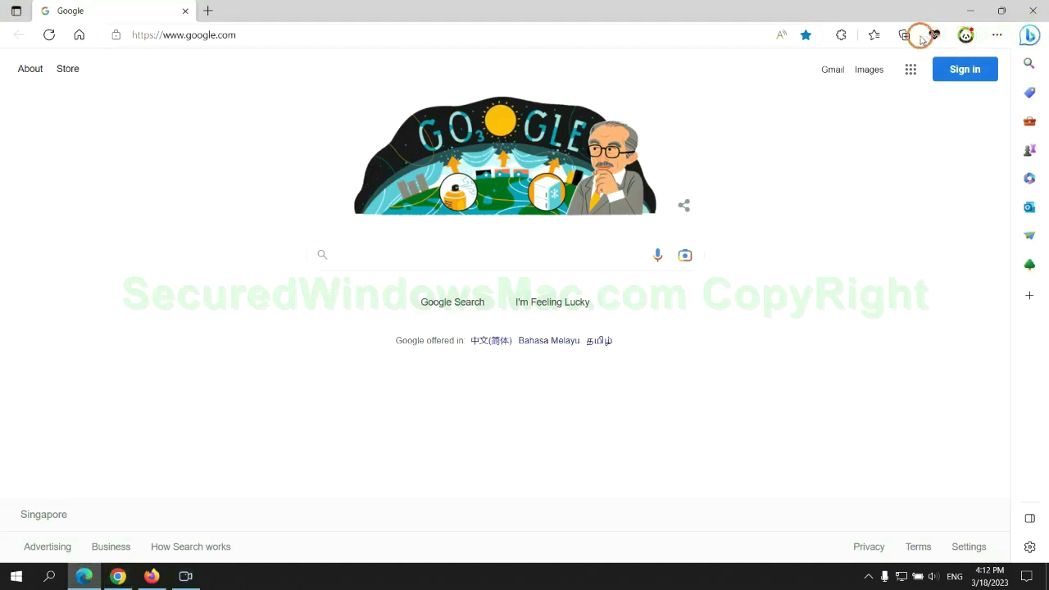
left_click(869, 39)
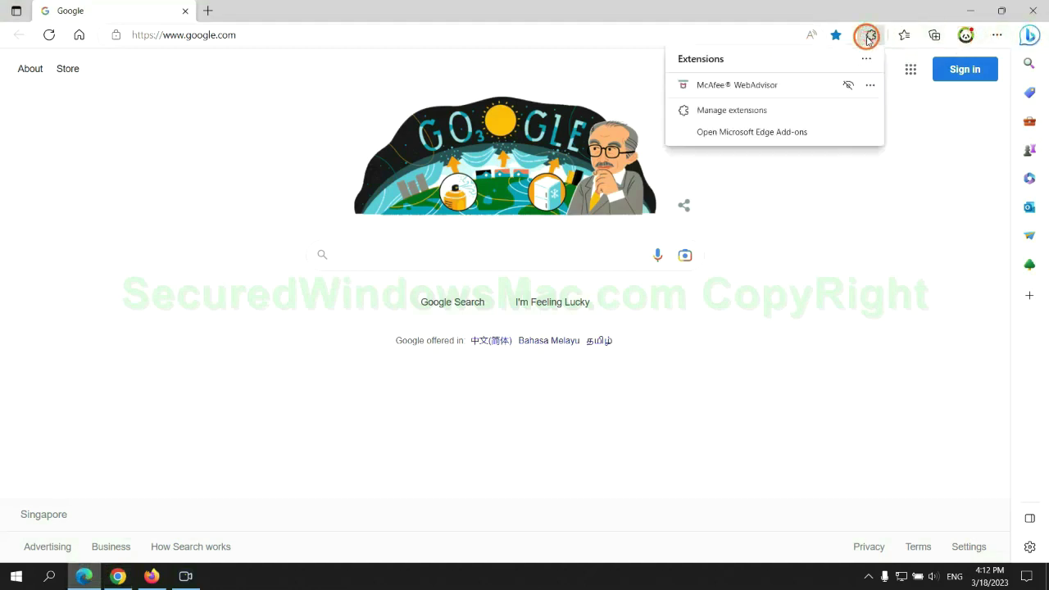
left_click(727, 110)
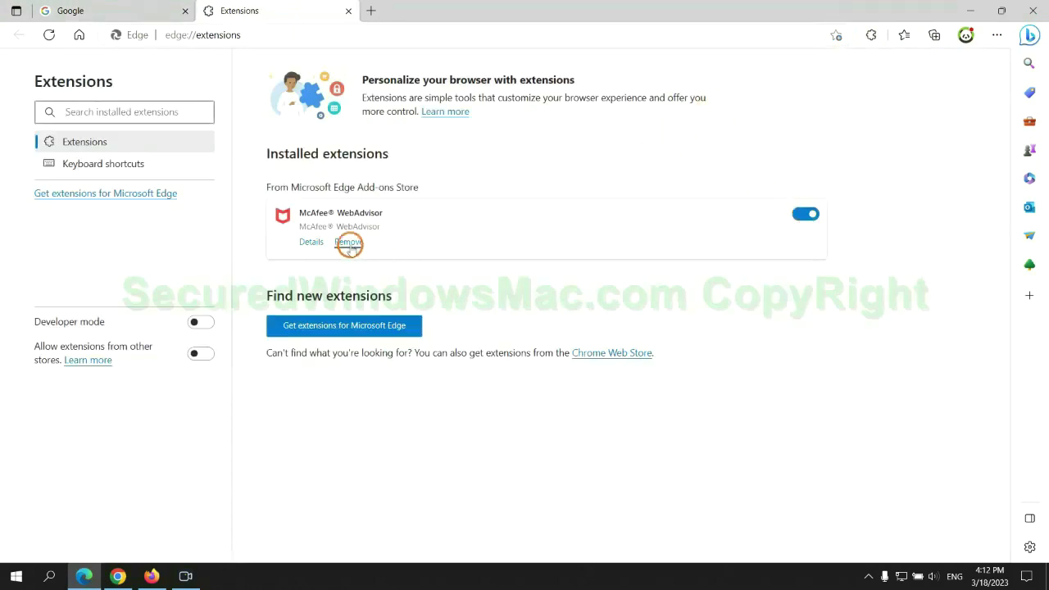
left_click(348, 243)
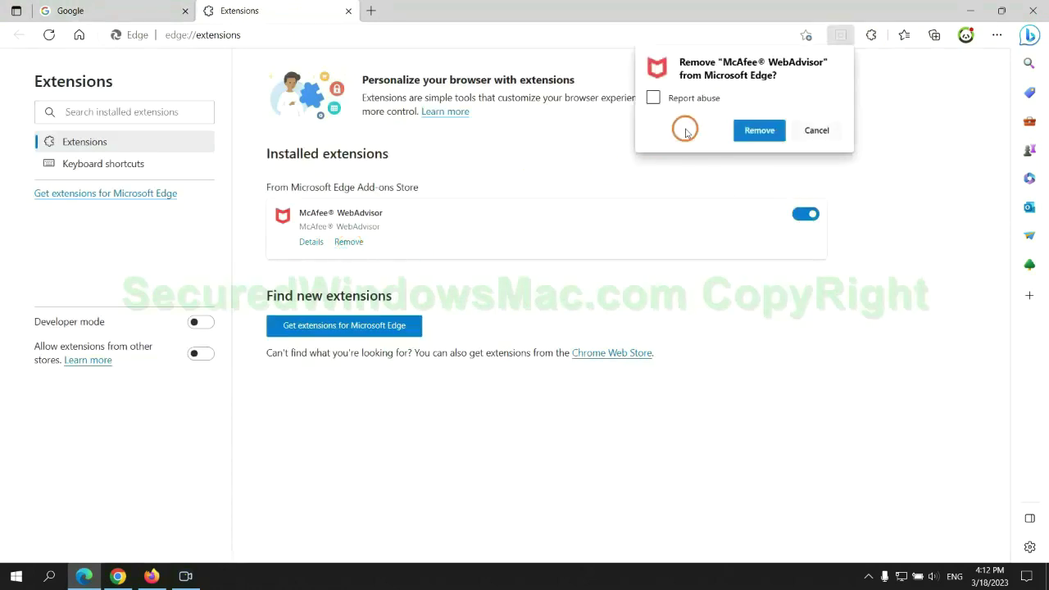
left_click(756, 131)
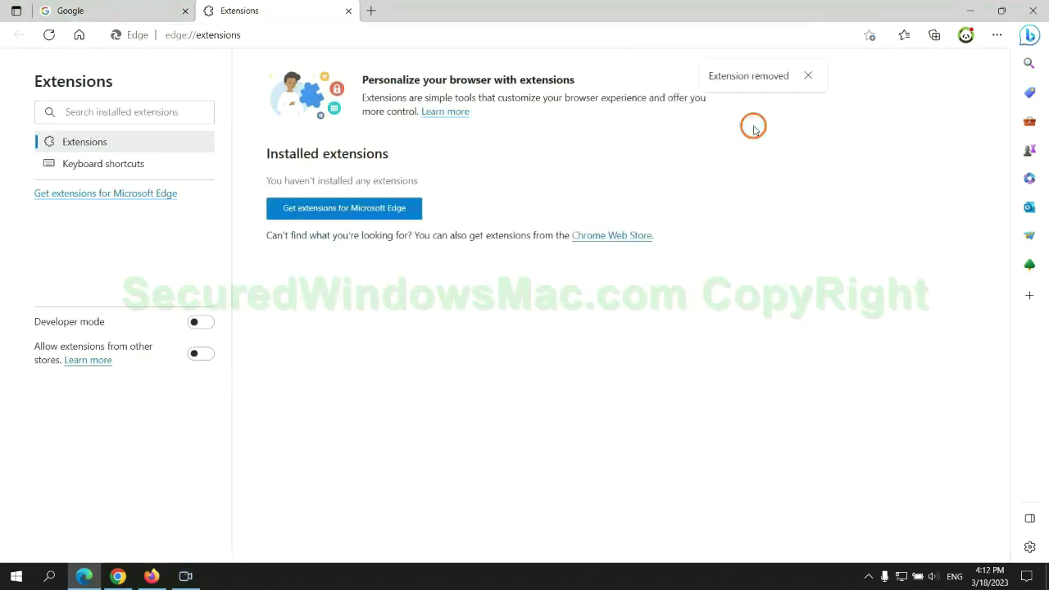
left_click(348, 11)
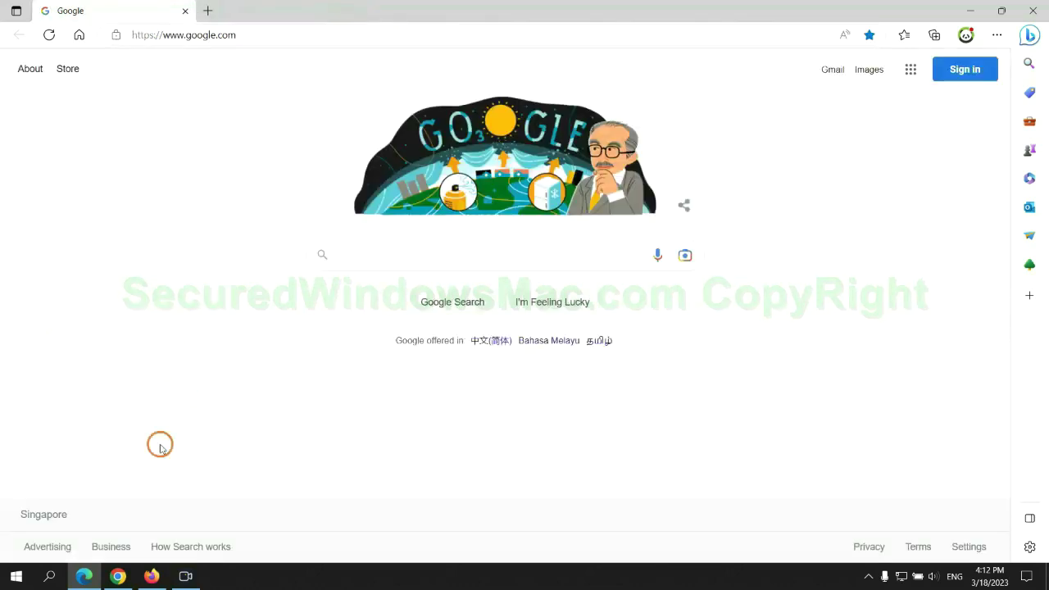
Step: Remove the Ecosia extension from Chrome and close the Ecosia farewell tab
left_click(127, 579)
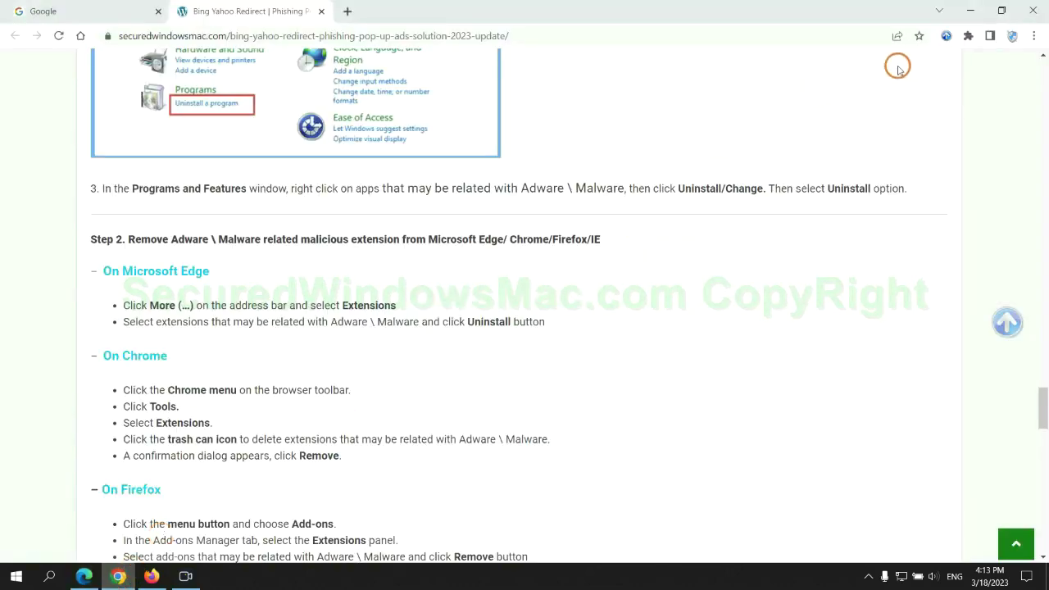
left_click(967, 36)
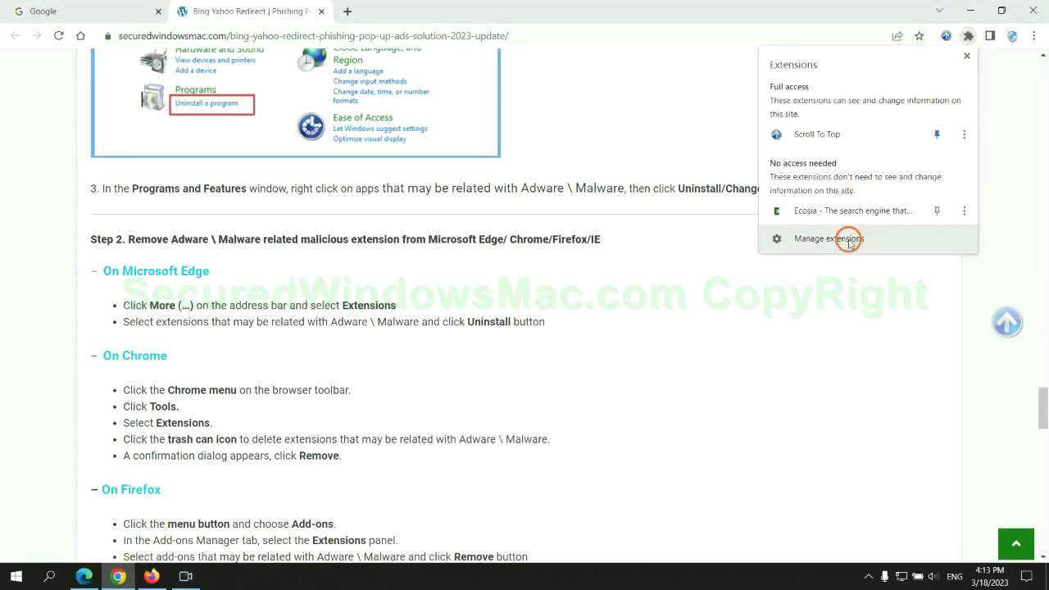
left_click(855, 240)
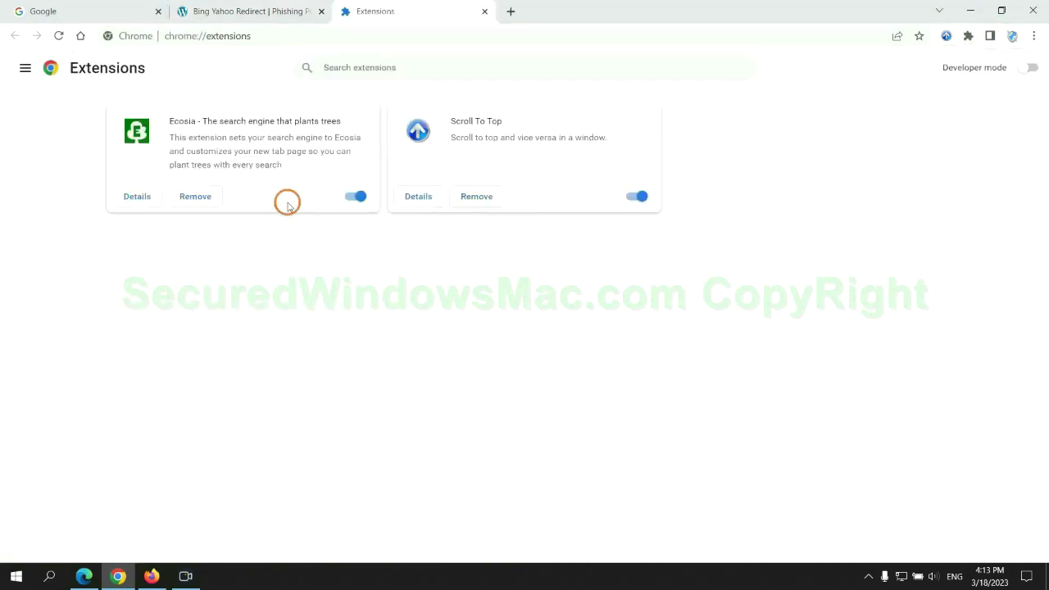
left_click(195, 196)
left_click(863, 145)
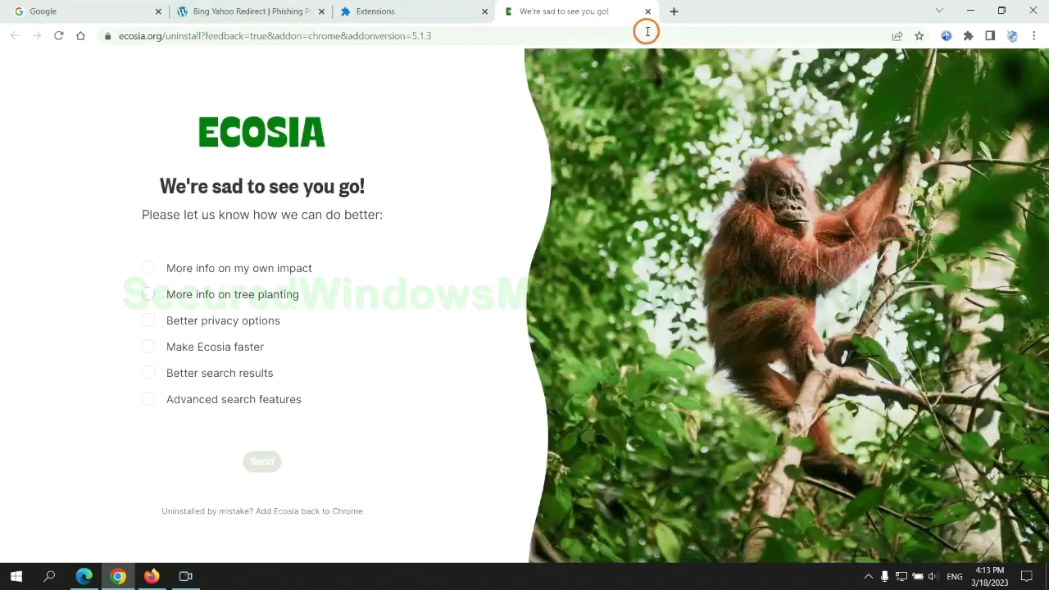
left_click(648, 11)
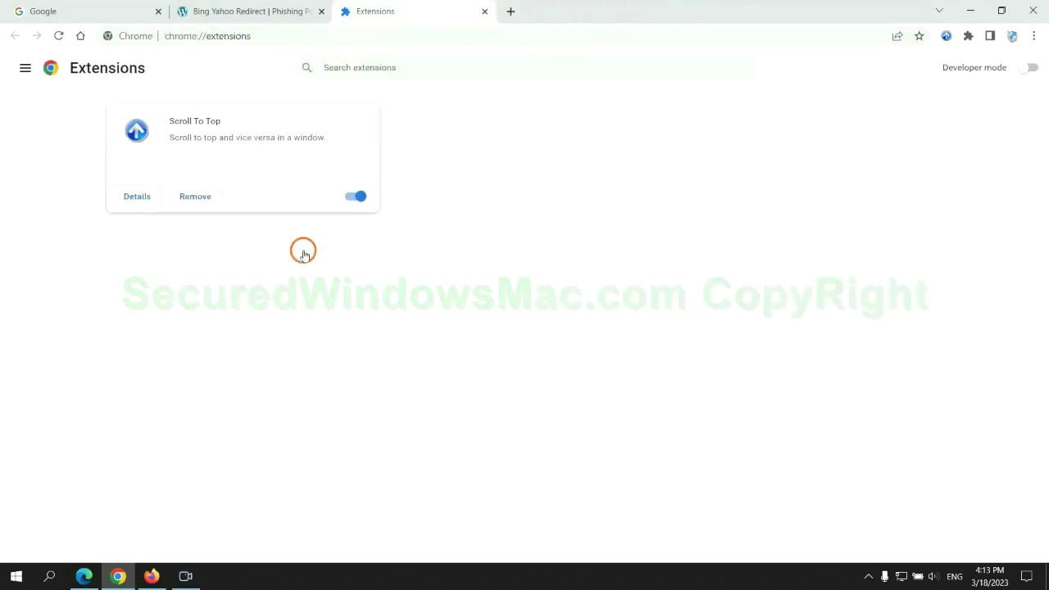
Step: Remove the Enhancer for YouTube™ extension through Firefox's add-ons manager
left_click(151, 576)
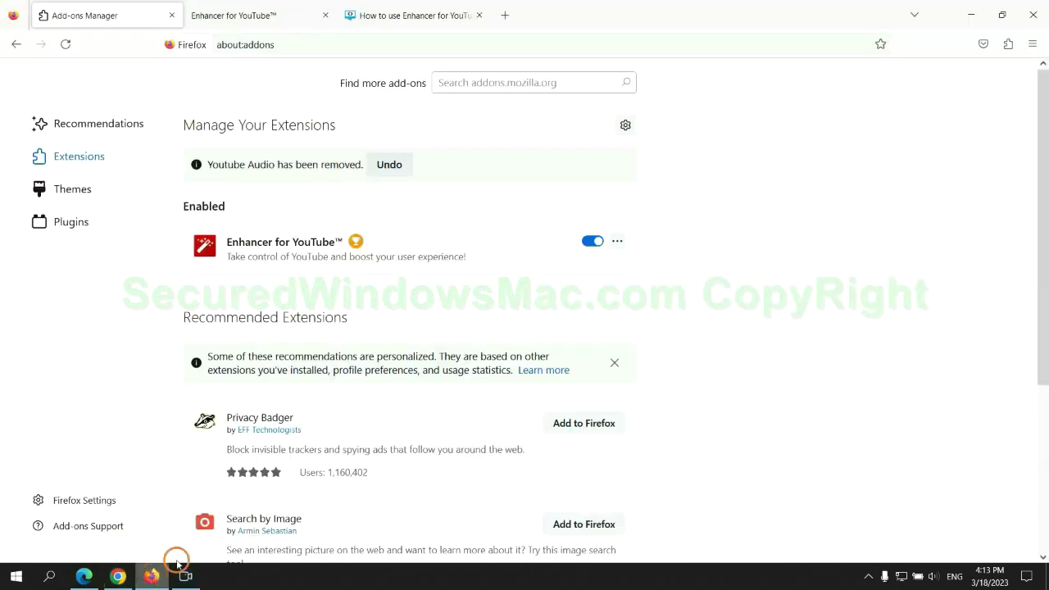
left_click(1007, 46)
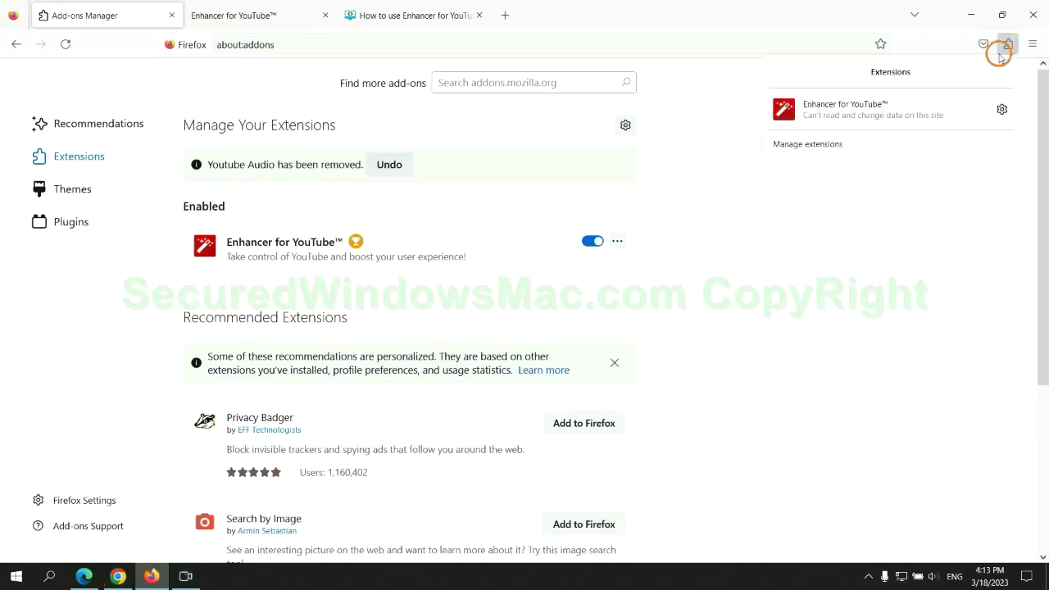
left_click(904, 140)
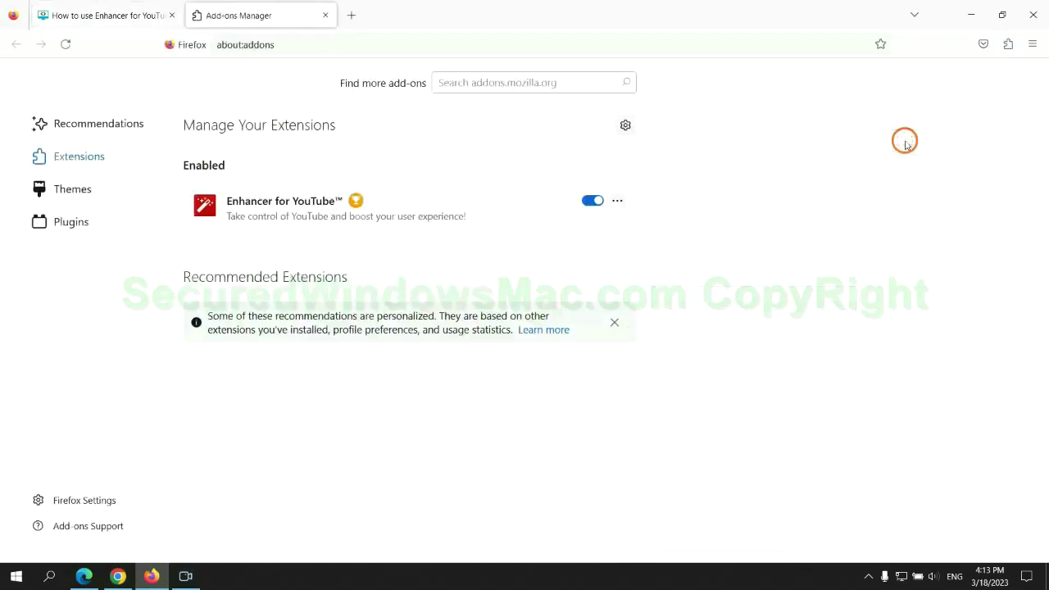
left_click(616, 201)
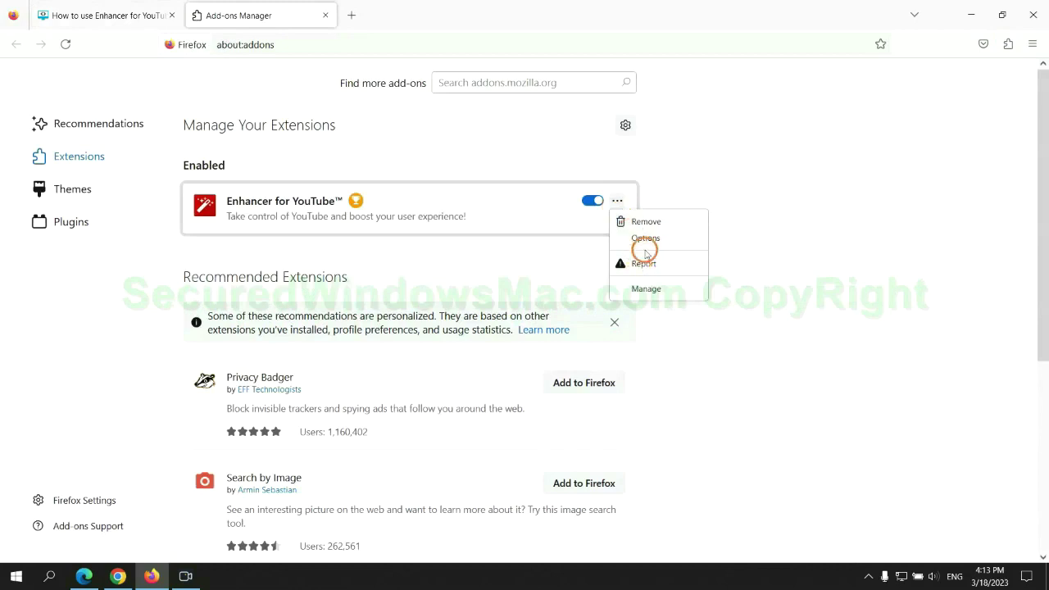
left_click(645, 221)
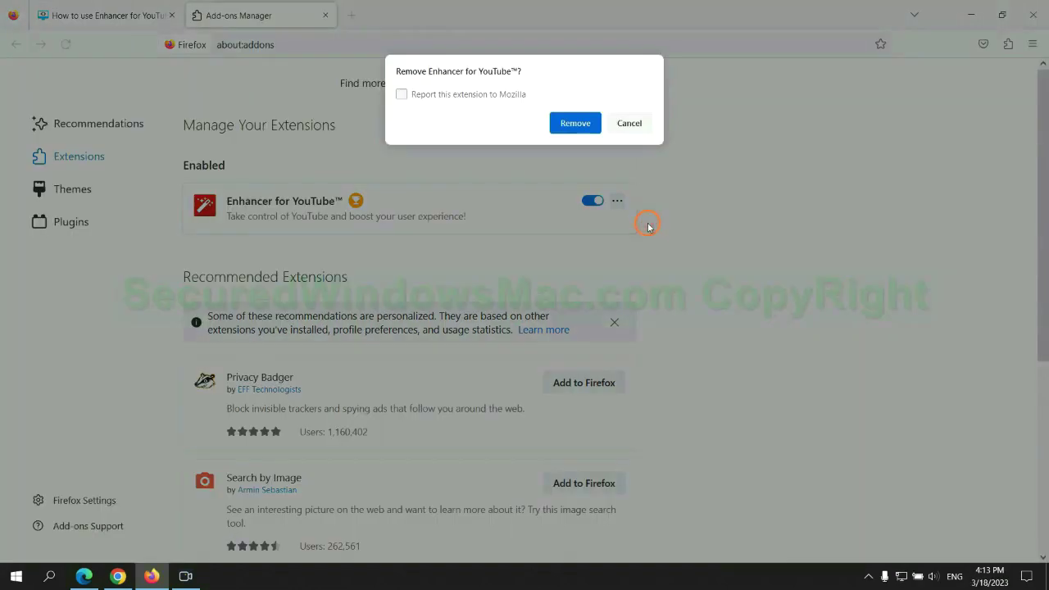
left_click(578, 123)
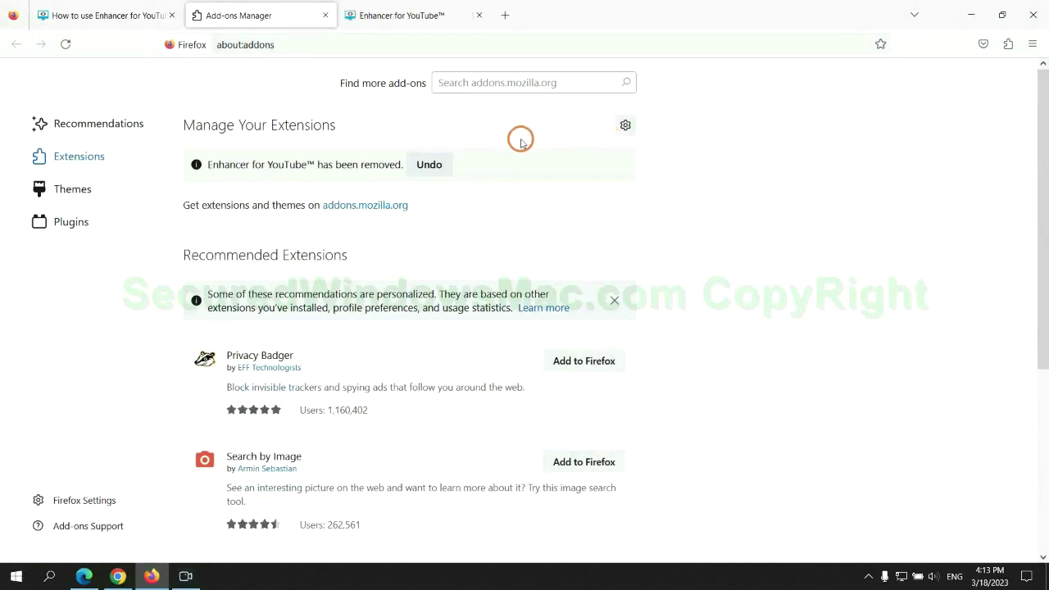
Step: Highlight the registry step text and scroll the guide to Step 3
left_click_drag(243, 231, 303, 244)
left_click(278, 257)
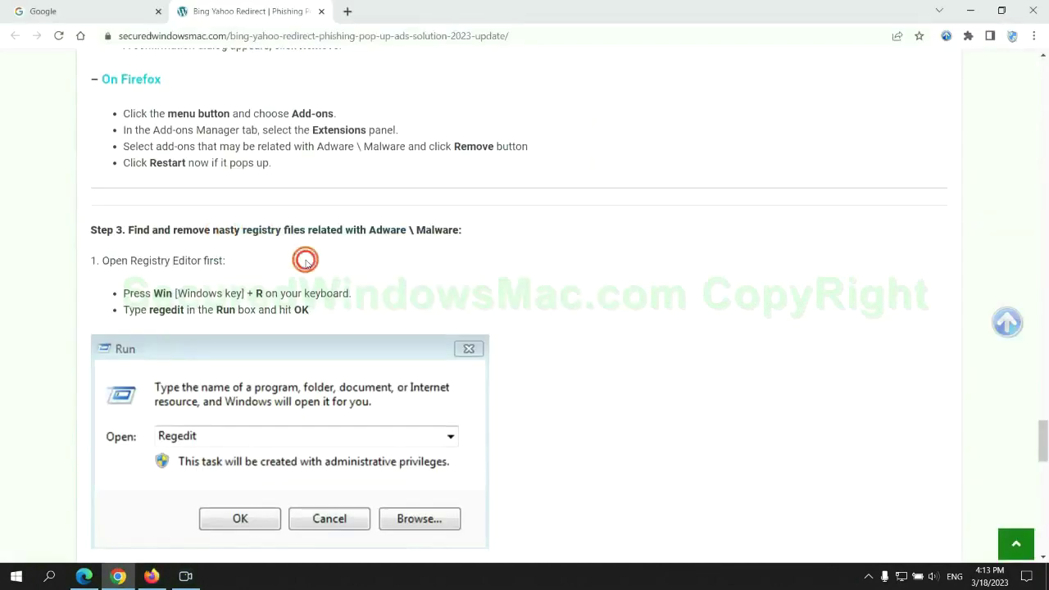
scroll(271, 260, "down", 2)
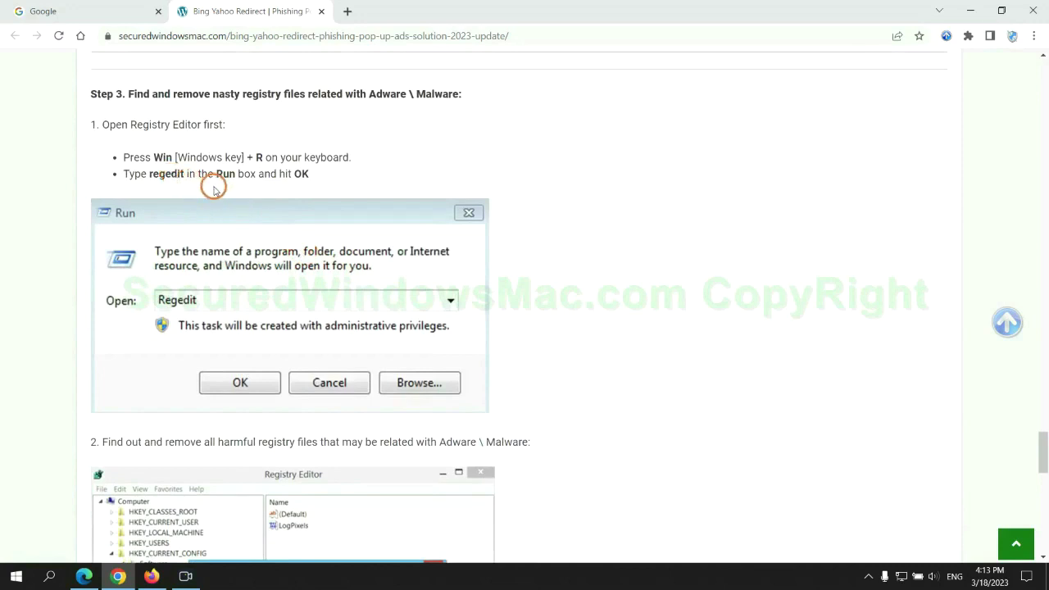
Step: Launch Registry Editor from the Windows Run box
key("super+r")
type("re")
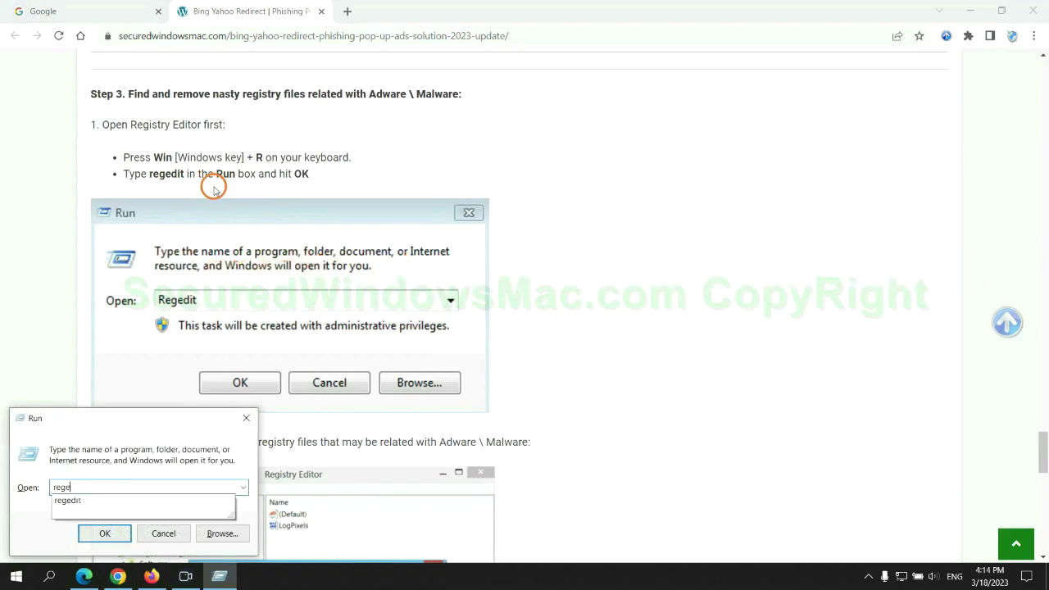
type("t")
key("Return")
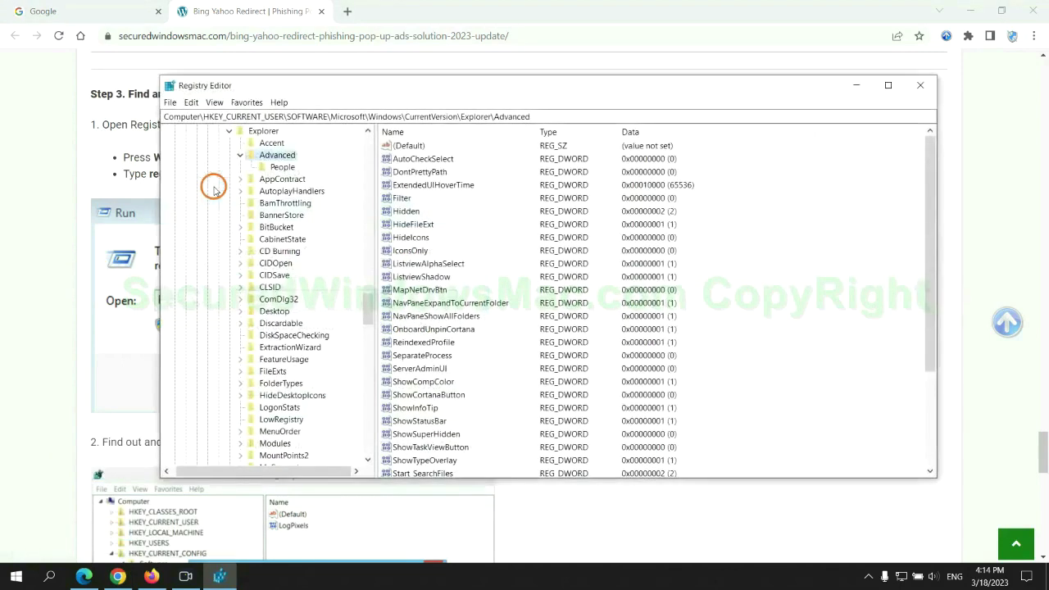
Step: Find 'Apps' in the registry and right-click the matched StoreAppsOnTaskbar value
left_click(191, 102)
left_click(217, 198)
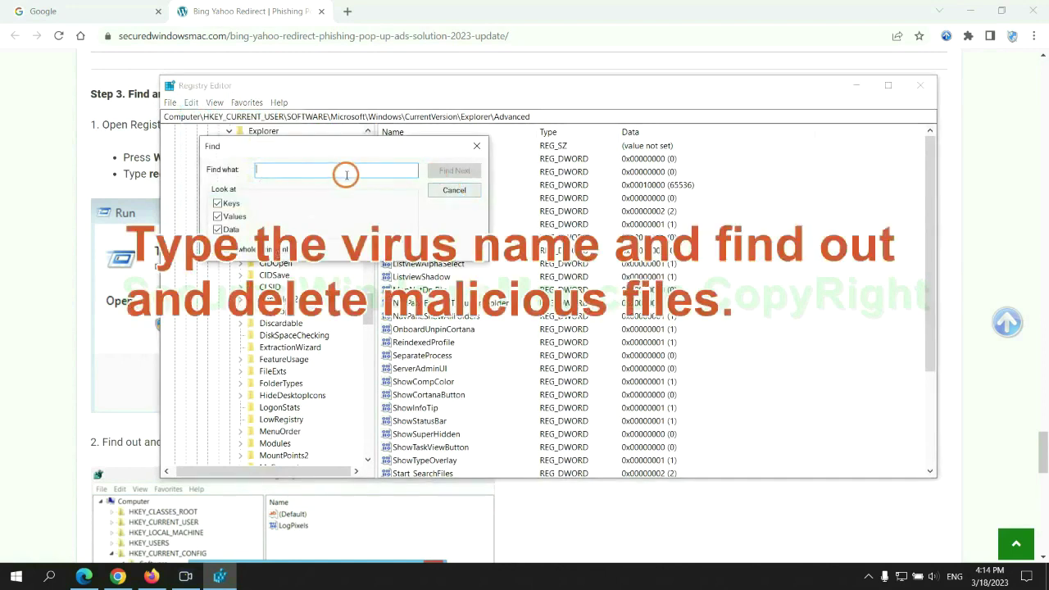
type("Apps")
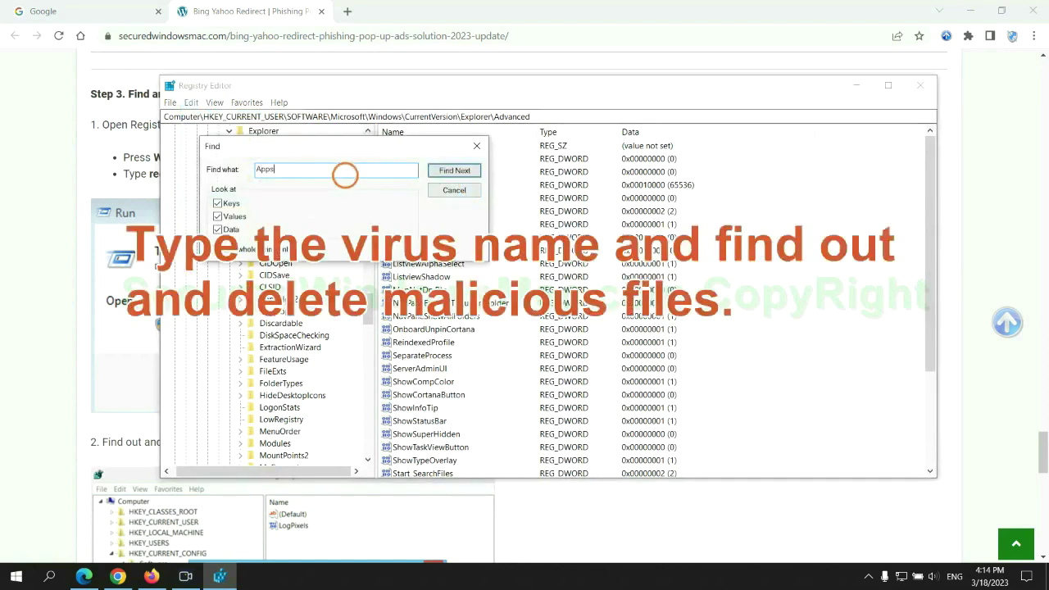
key("Return")
scroll(590, 344, "down", 2)
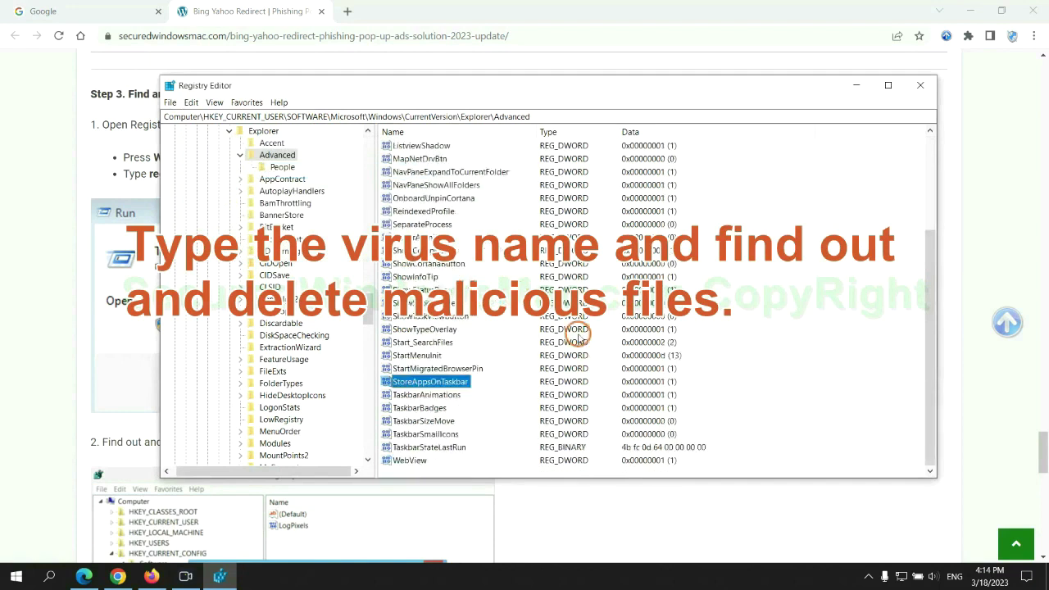
right_click(467, 383)
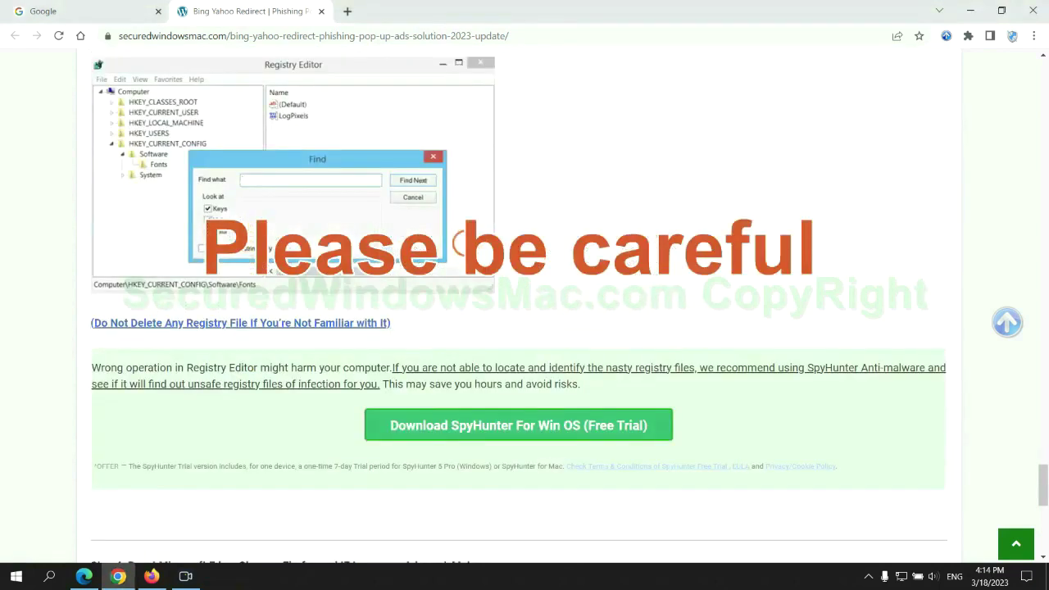
Step: Scroll the guide to Step 4 and highlight the word 'Reset' in its heading
scroll(460, 245, "down", 1)
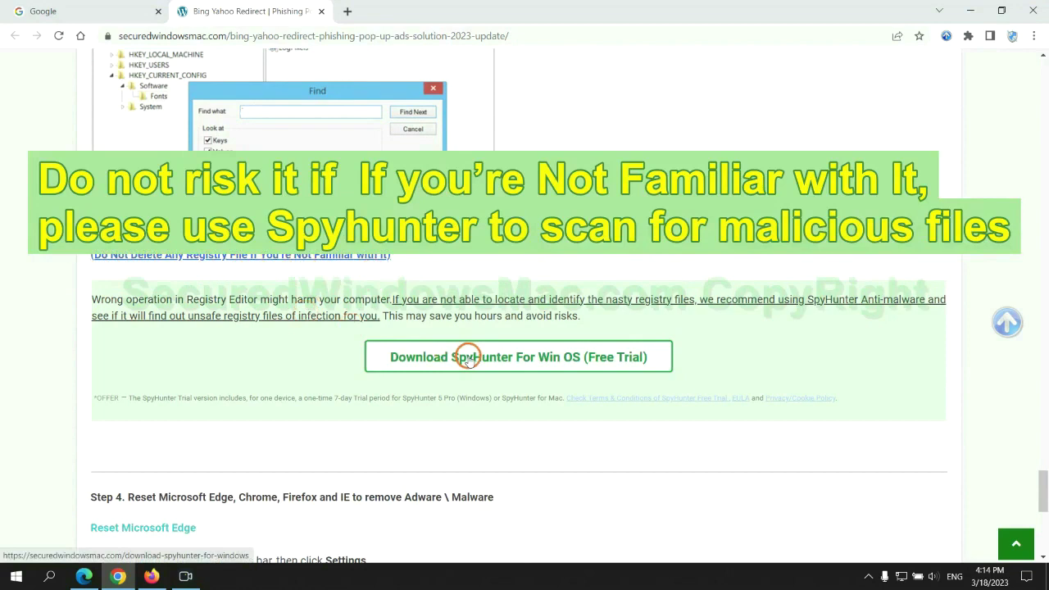
scroll(468, 357, "down", 5)
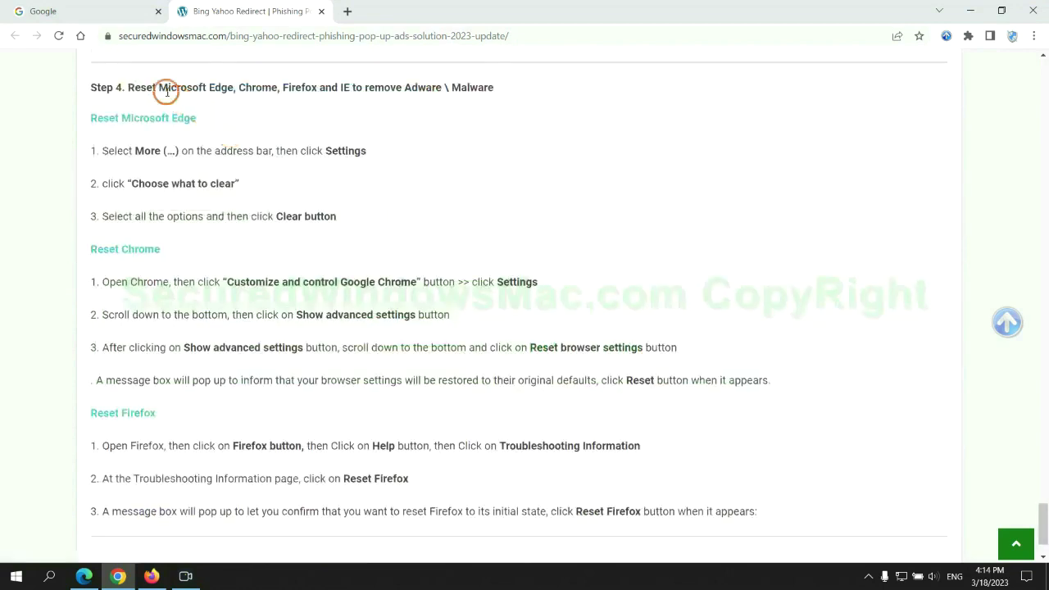
double_click(143, 87)
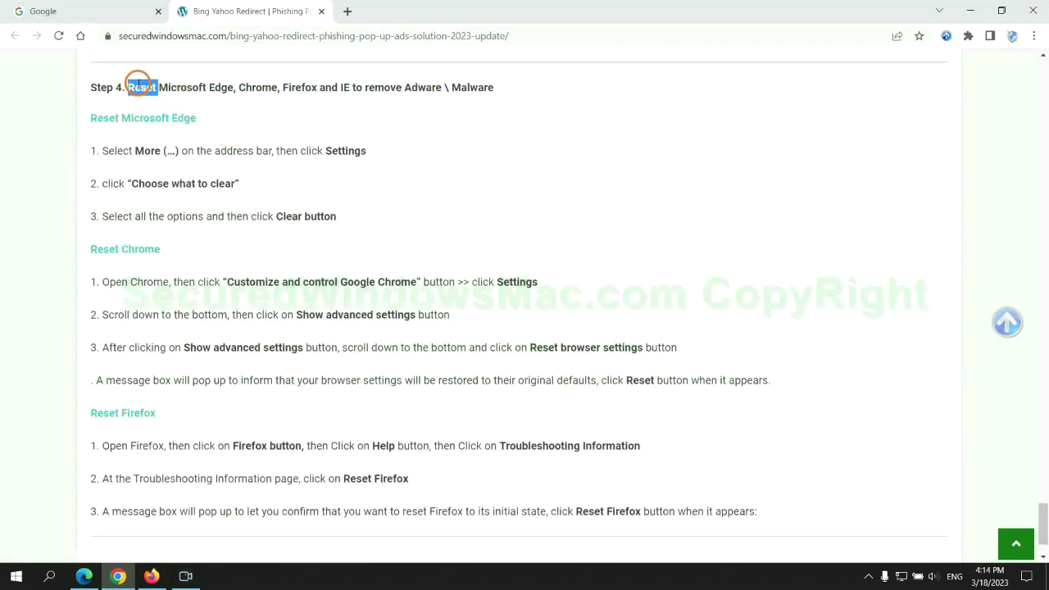
left_click(405, 119)
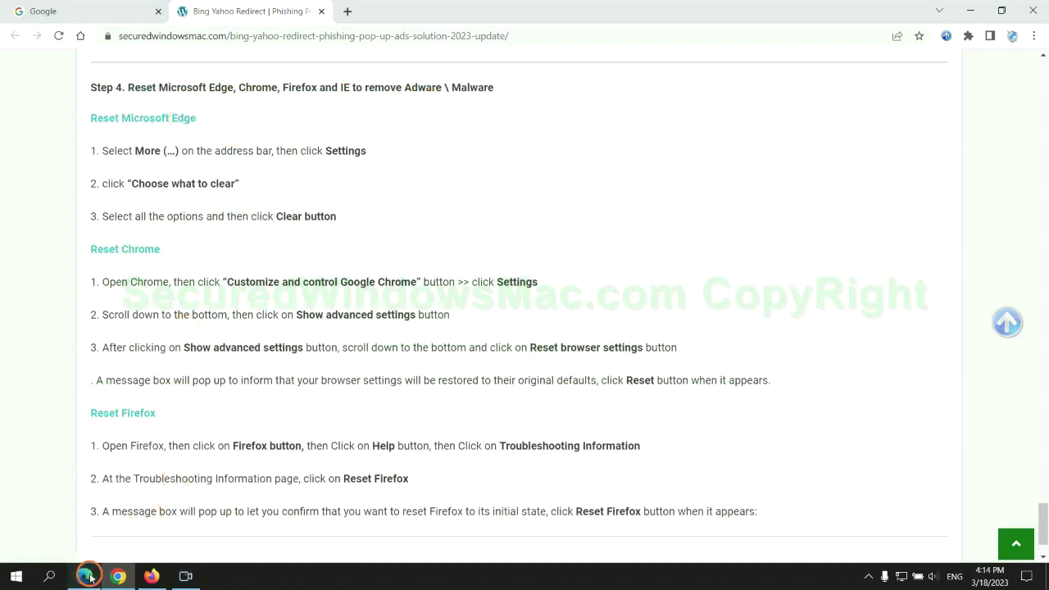
Step: In Edge settings, go to Privacy, search, and services and open 'Choose what to clear'
left_click(85, 576)
left_click(992, 41)
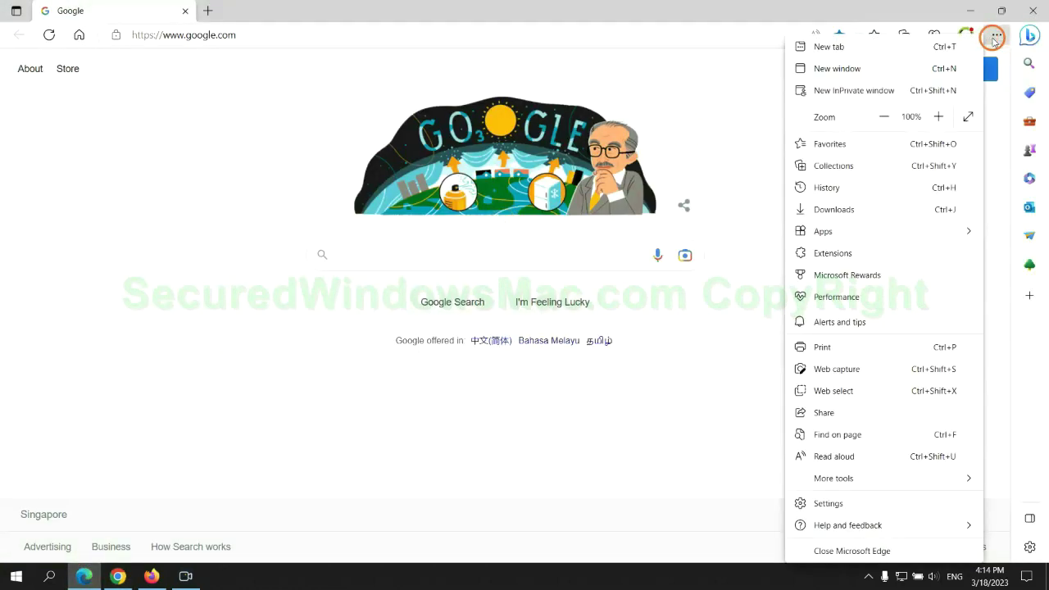
left_click(824, 503)
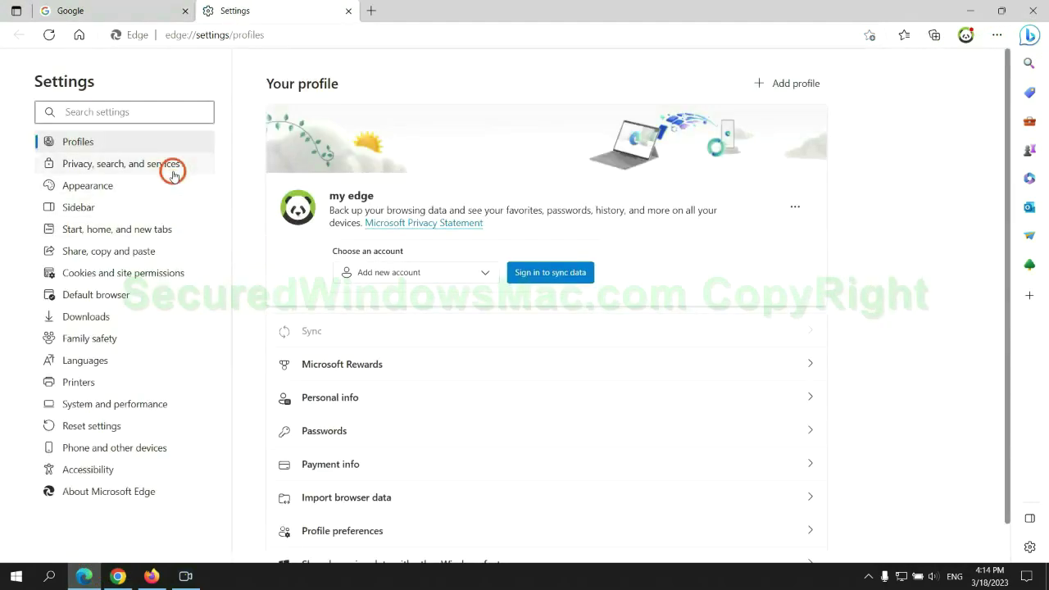
left_click(172, 168)
scroll(857, 363, "down", 3)
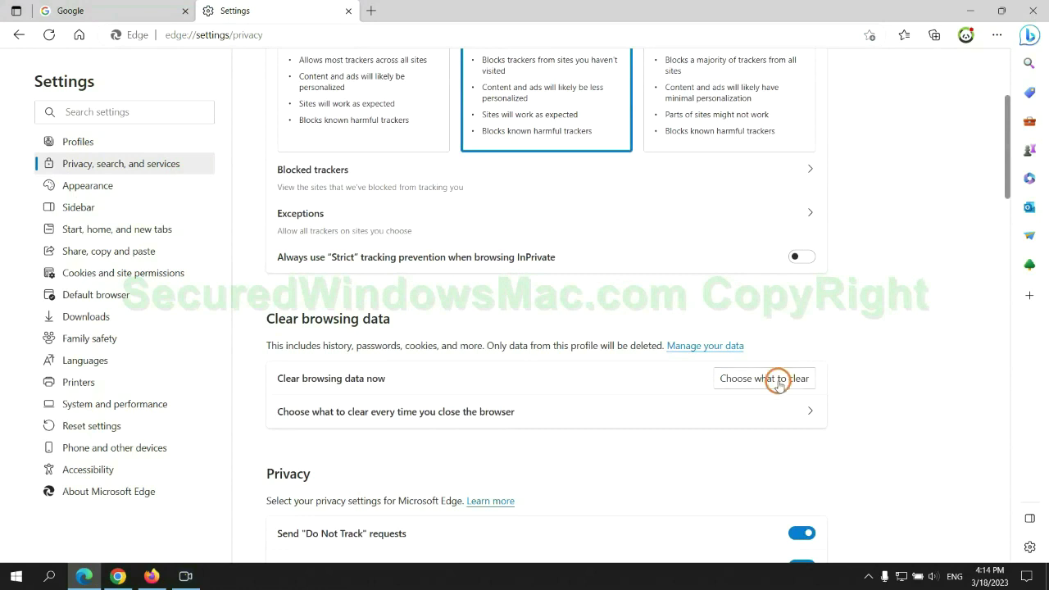
left_click(777, 380)
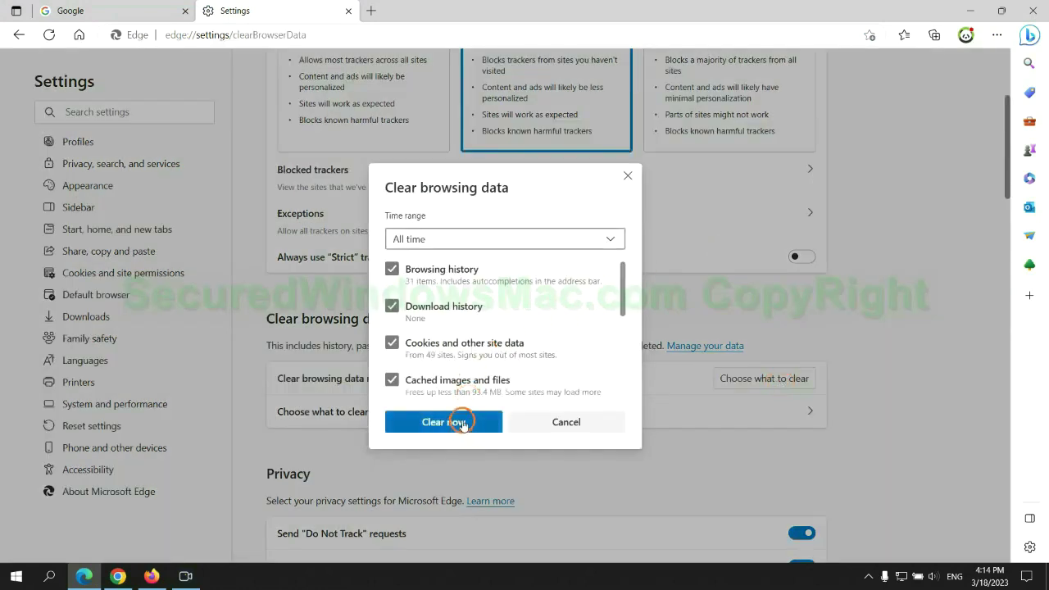
Step: Clear the checked browsing data, then reach Chrome's 'Restore settings to their original defaults' confirmation
left_click(118, 577)
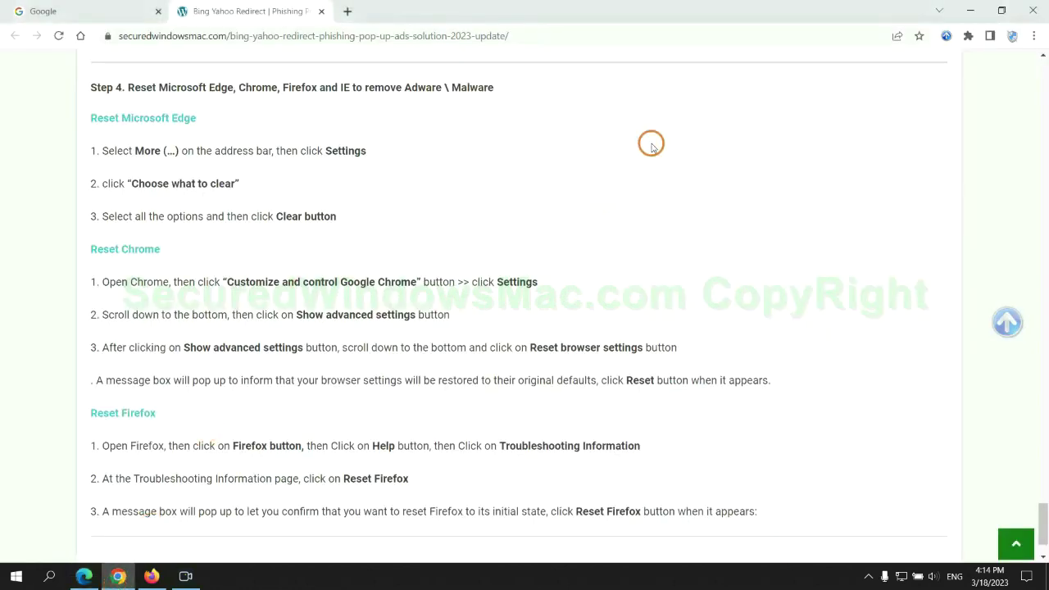
left_click(1032, 37)
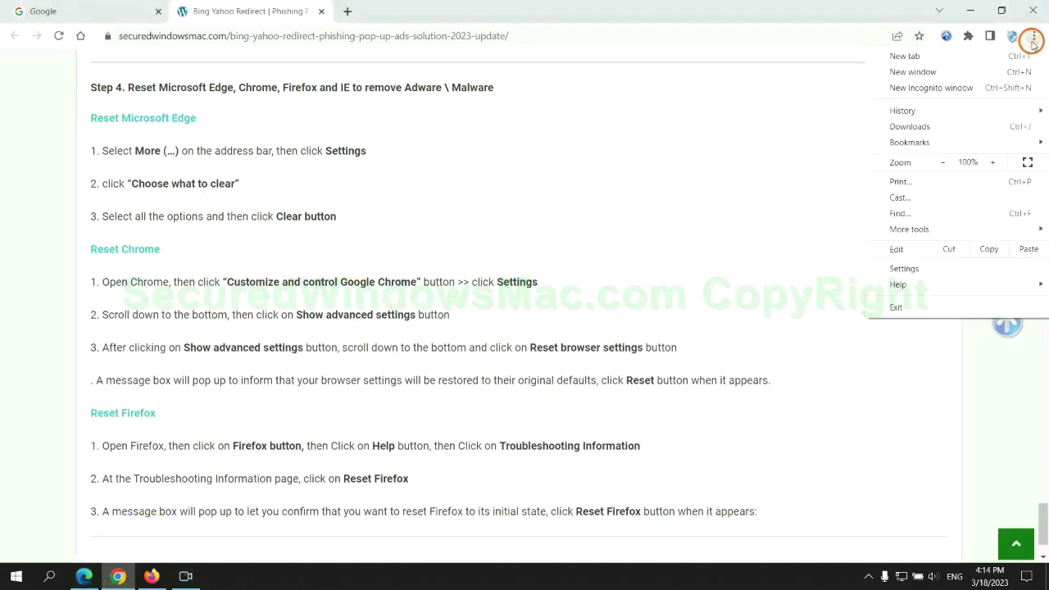
left_click(911, 268)
type("reset")
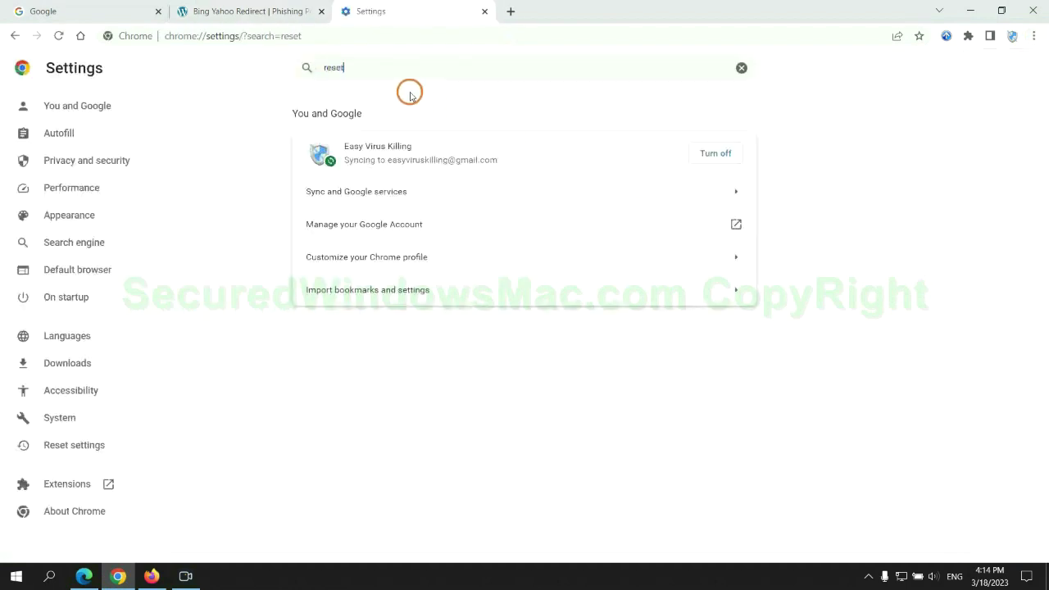
left_click(550, 365)
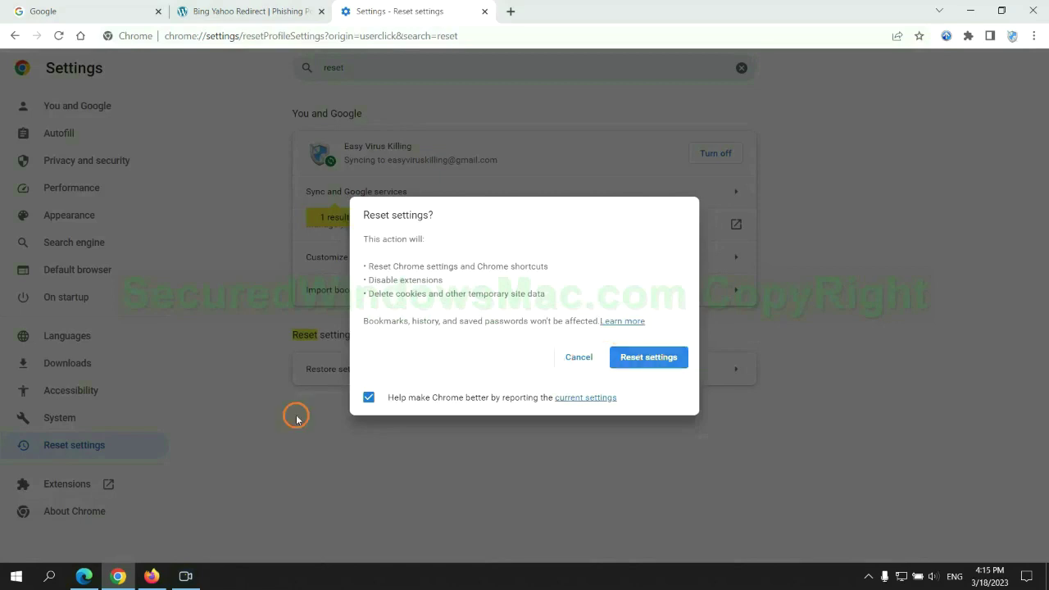
left_click(152, 577)
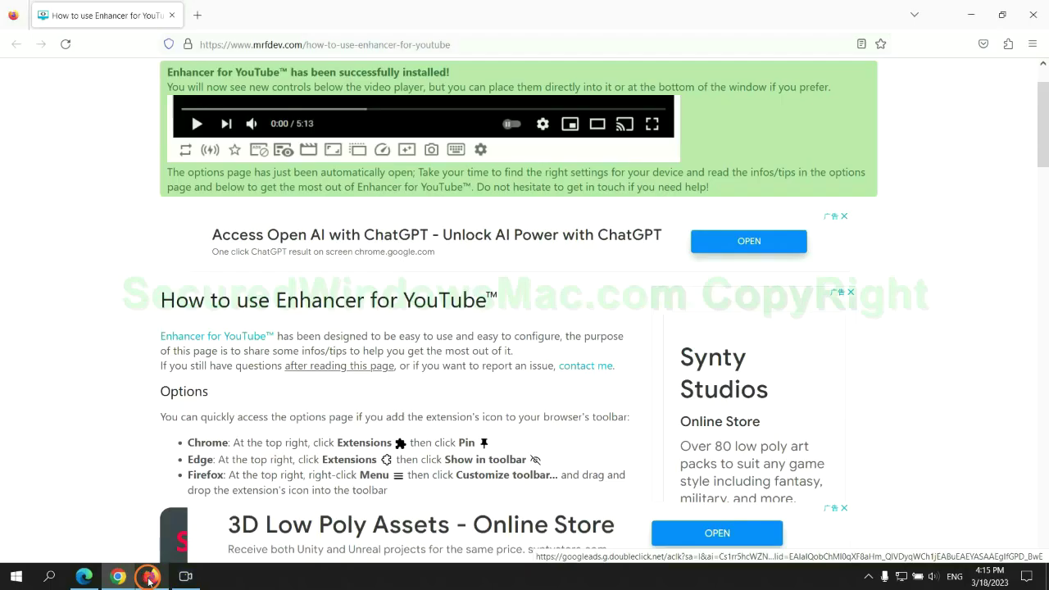
Step: Refresh Firefox from Troubleshooting Information and confirm, then select the guide's closing note
left_click(1026, 49)
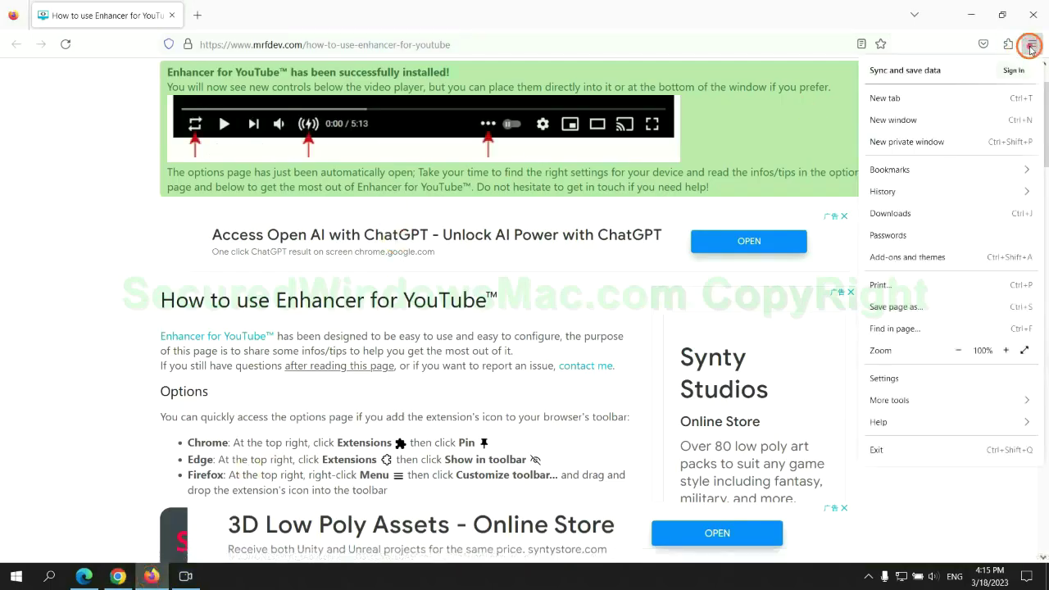
left_click(892, 421)
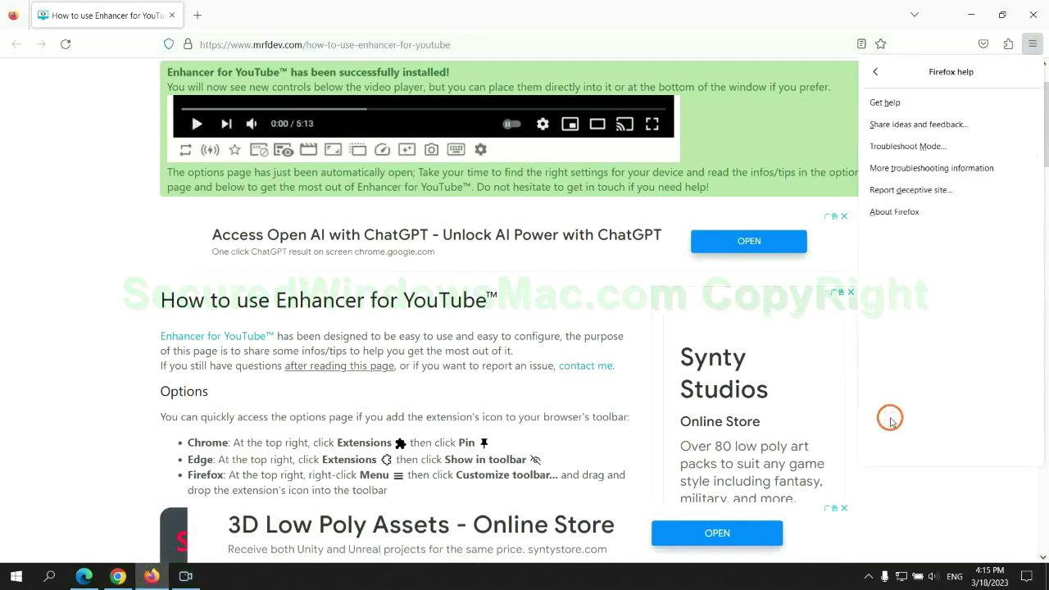
left_click(935, 170)
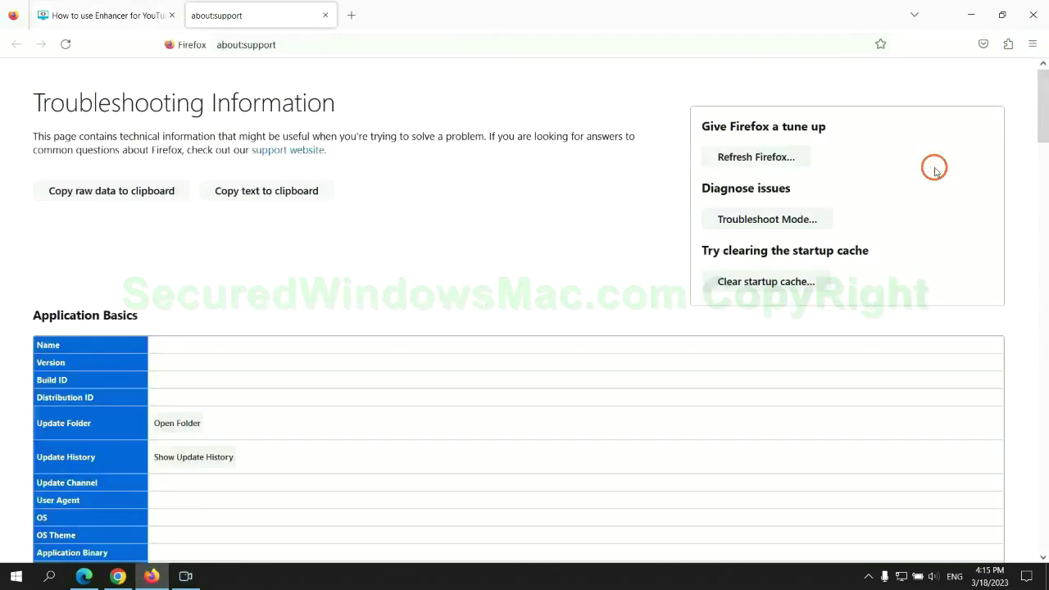
left_click(725, 160)
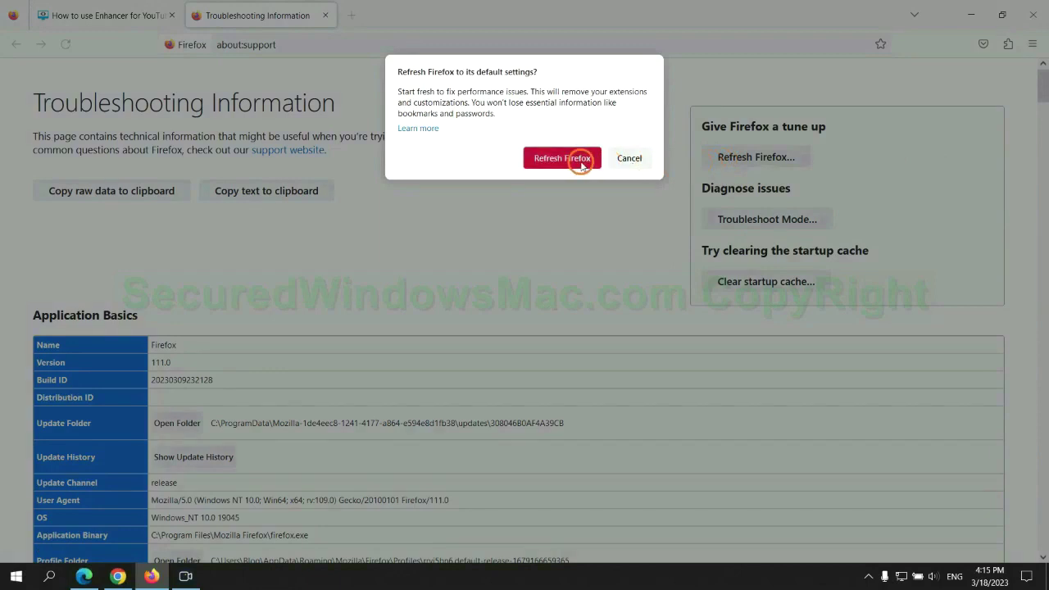
left_click(119, 575)
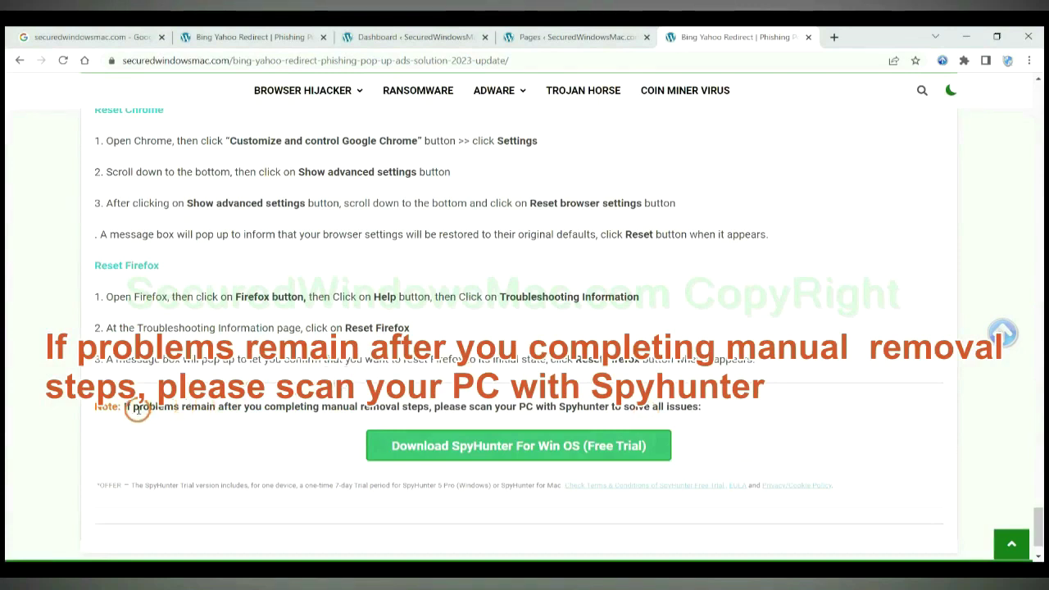
left_click_drag(123, 407, 227, 413)
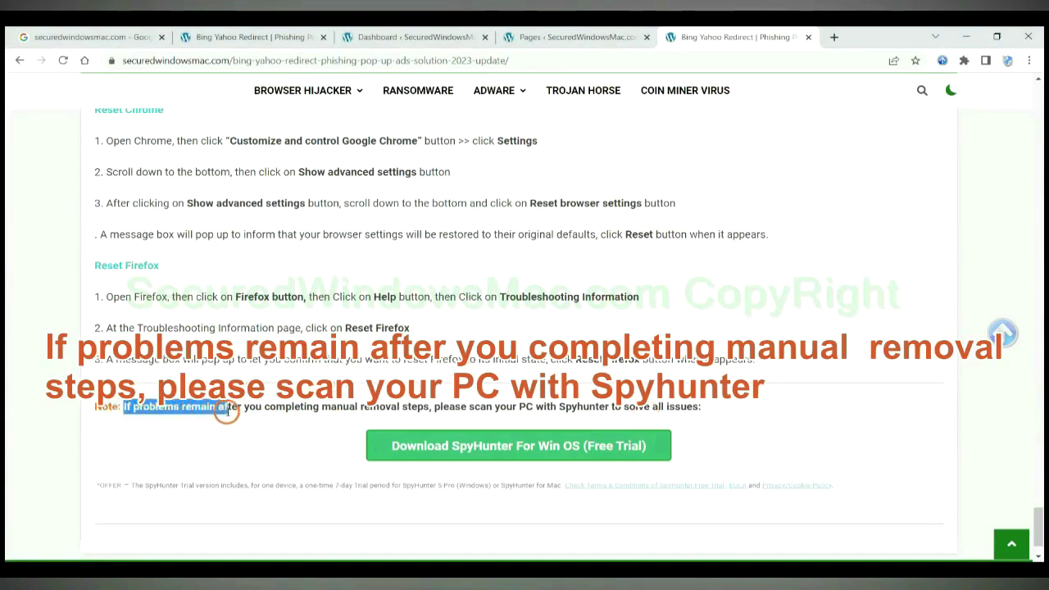